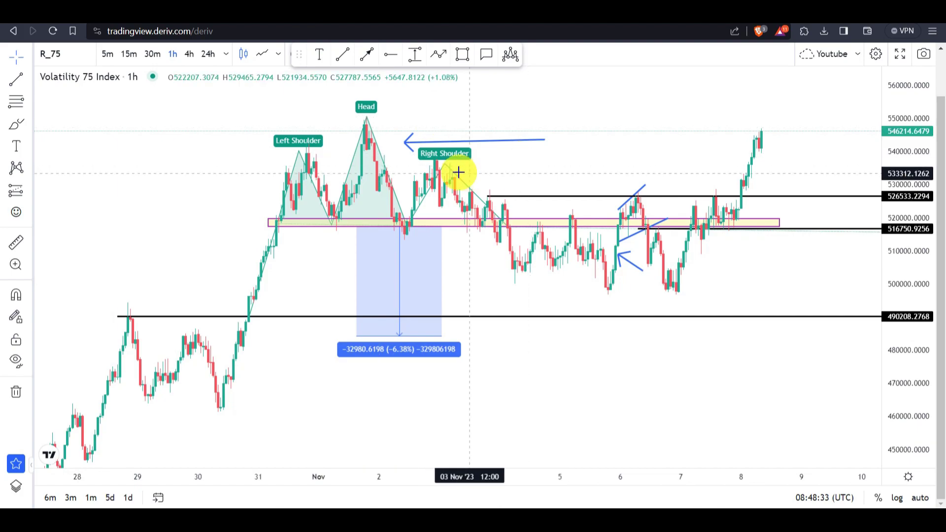
Nudge the end point of the head and shoulders pattern beyond the right shoulder slightly up and to the left
click(448, 159)
click(445, 167)
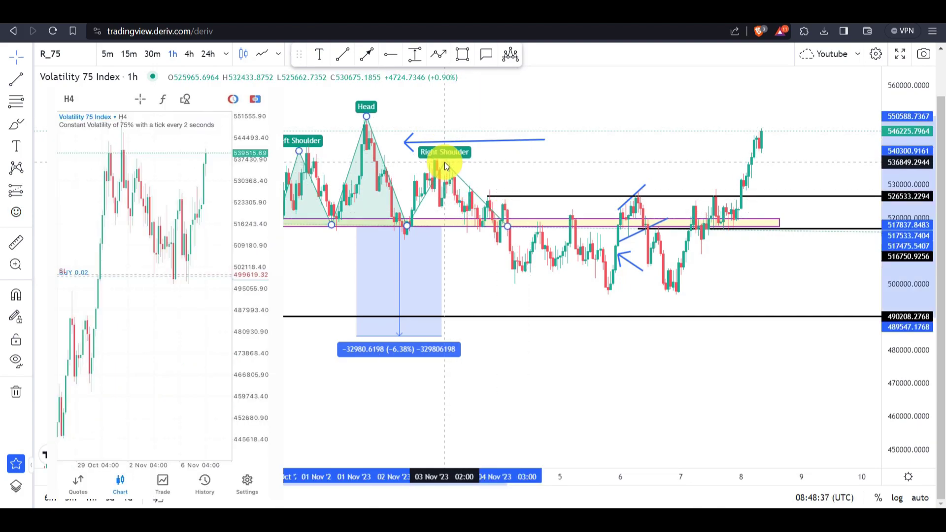
mouse_move(507, 226)
mouse_down()
mouse_move(494, 224)
mouse_move(504, 224)
mouse_up()
click(522, 172)
Shift the horizontal blue arrow beside the head slightly to the right, keeping it level
click(471, 144)
drag(475, 146, 479, 143)
drag(913, 398, 915, 377)
drag(757, 297, 749, 346)
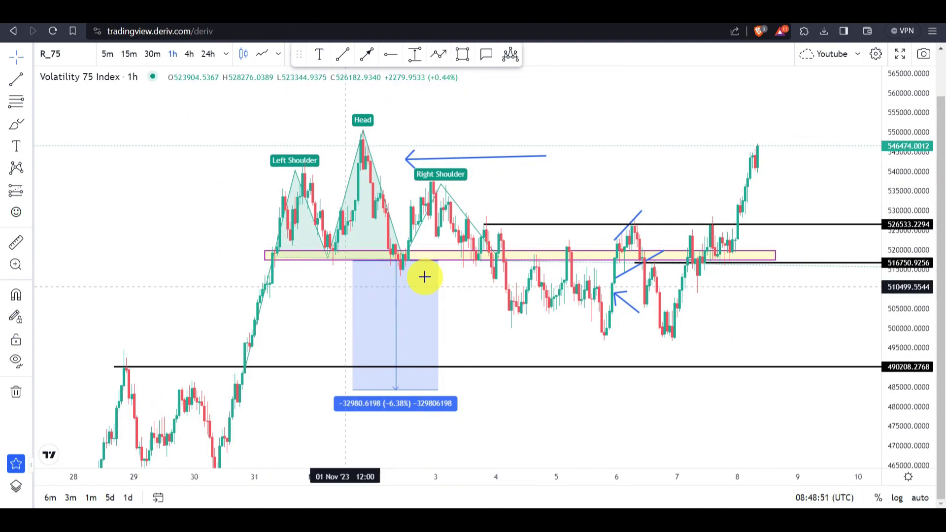
click(480, 159)
mouse_move(481, 163)
mouse_down()
mouse_move(465, 158)
mouse_move(507, 160)
mouse_move(478, 153)
mouse_move(491, 162)
mouse_up()
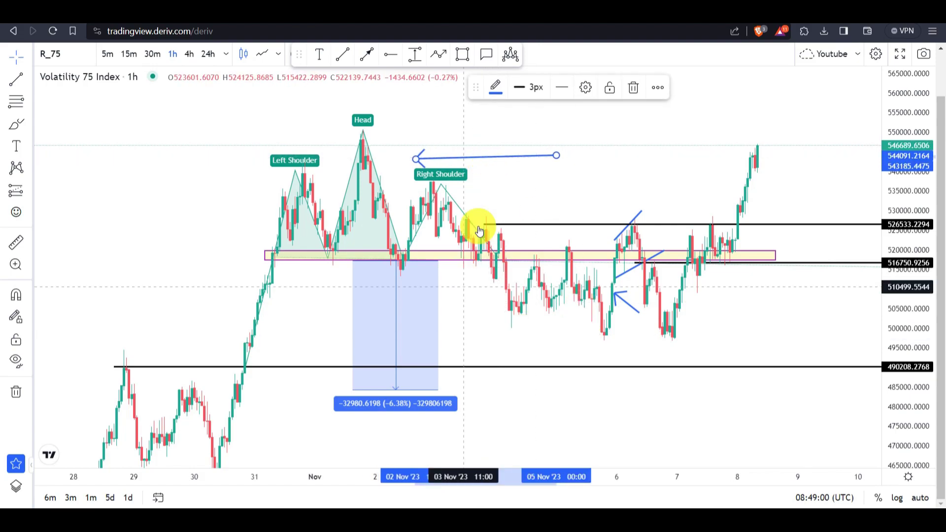
click(217, 198)
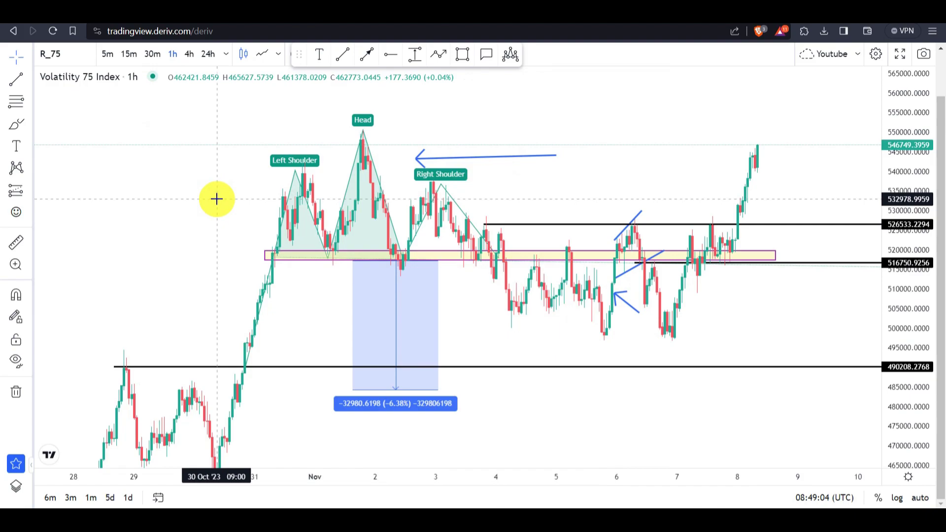
Switch the chart symbol to Volatility 25 Index (R_25)
text(R)
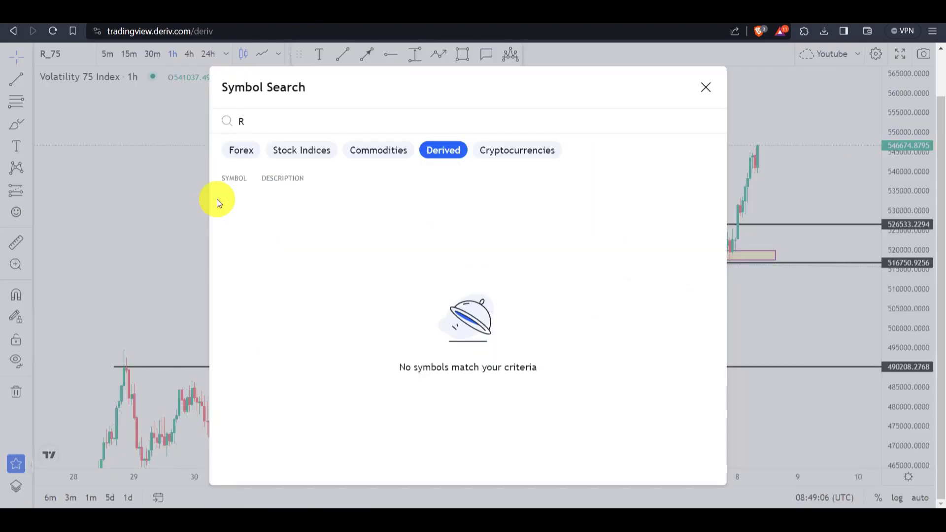
key(BackSpace)
click(387, 272)
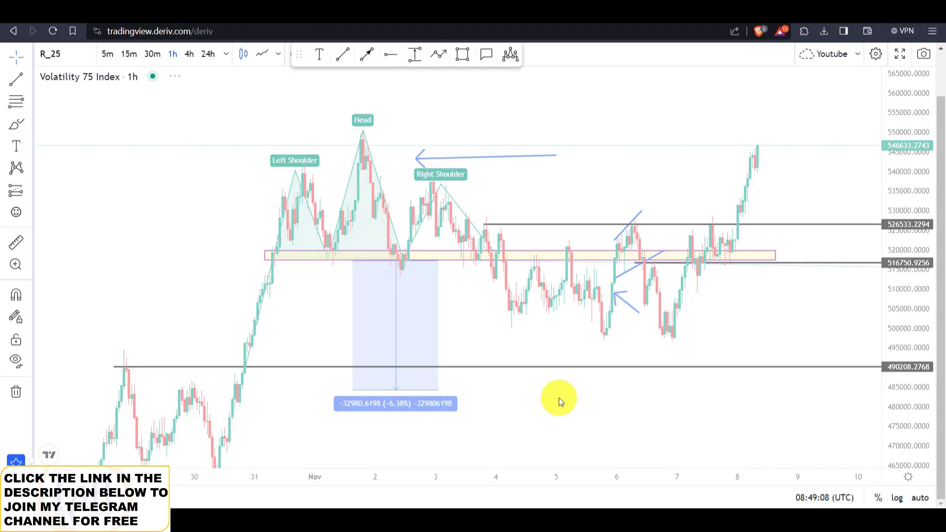
Change the chart interval to 4 hours and frame the recent candles
drag(379, 477, 613, 488)
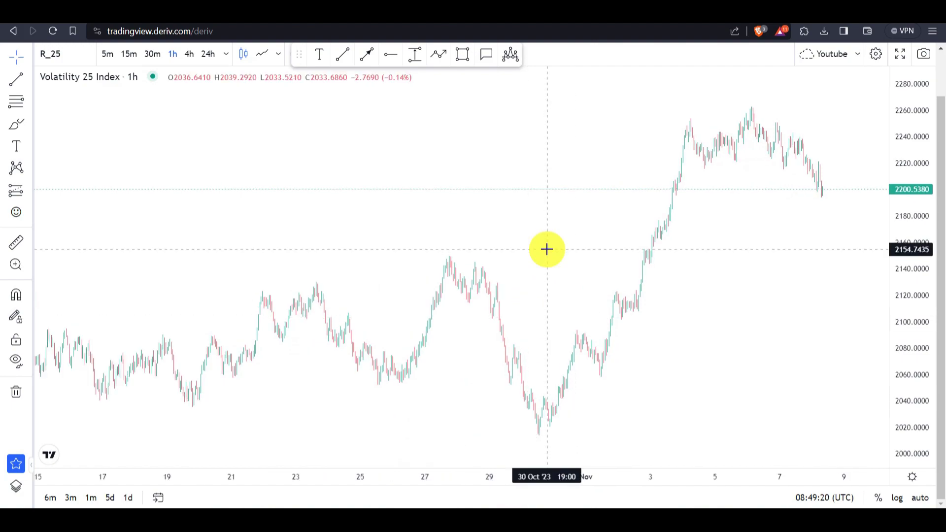
drag(520, 252, 510, 253)
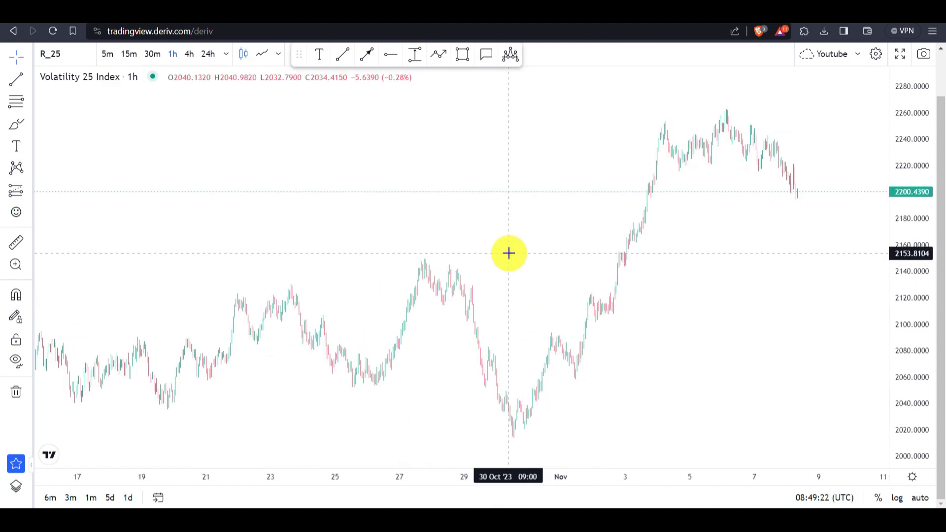
text(4H)
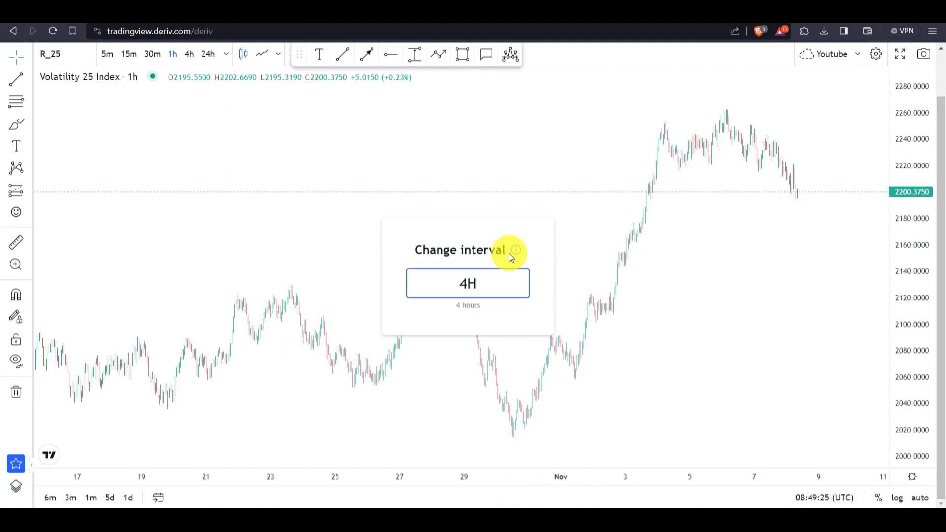
key(Return)
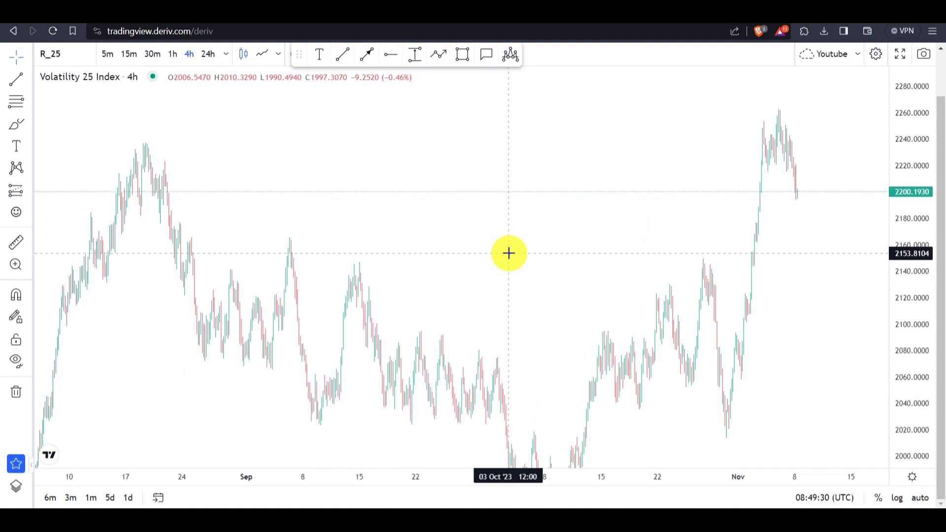
drag(553, 475, 306, 479)
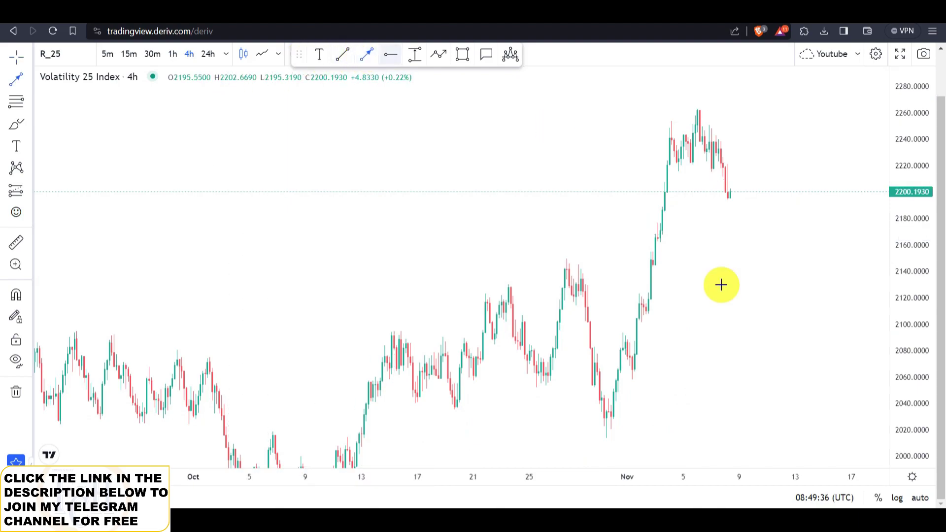
Draw a rising arrow beside the November rally, from about 2037 on 2 Nov to about 2229 on 9 Nov
click(646, 408)
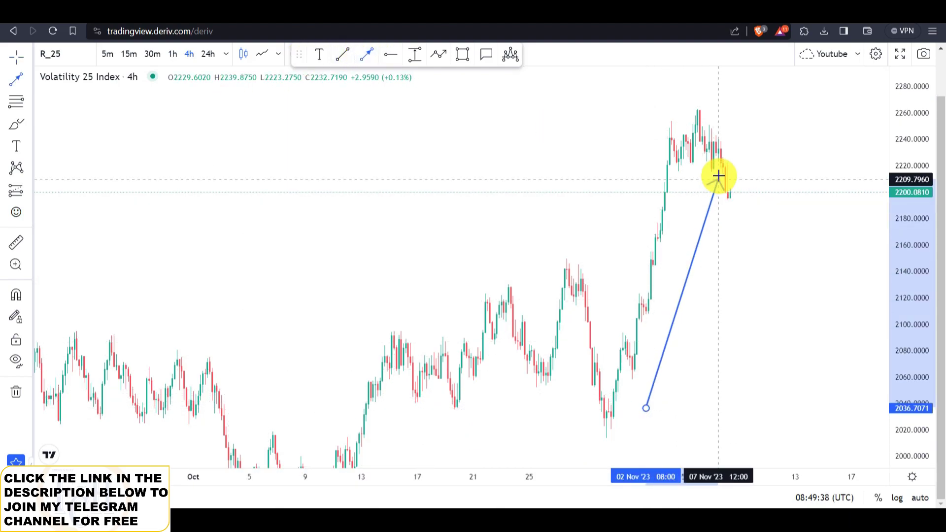
click(739, 157)
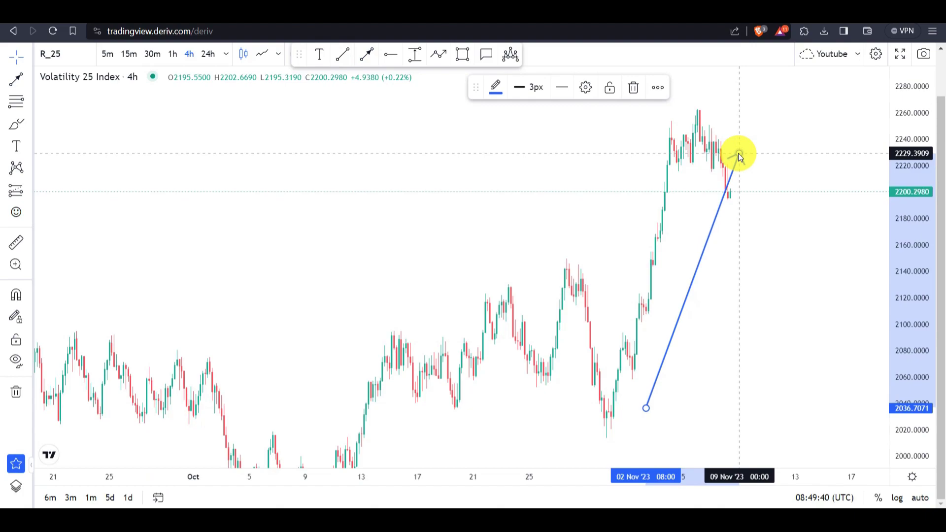
click(585, 167)
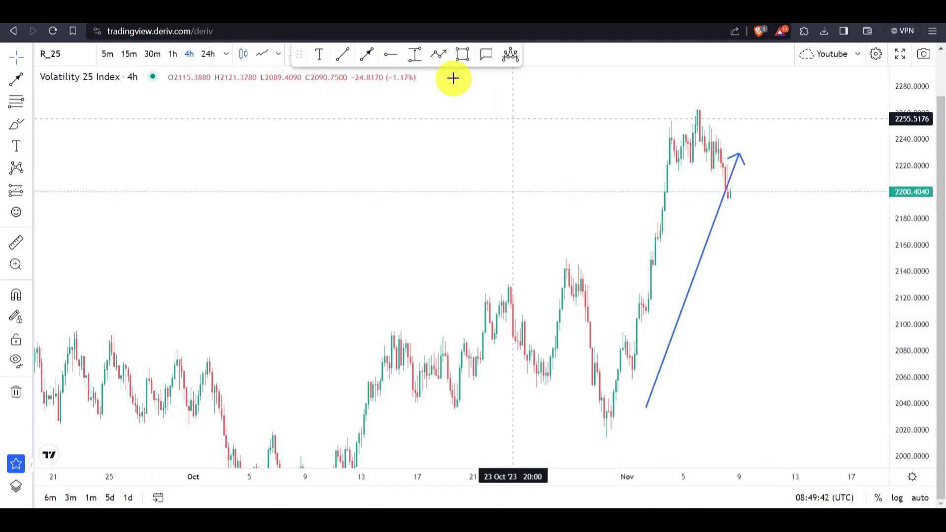
Draw a horizontal arrow at about 2232, from 29 Oct to 2 Nov, pointing at the start of the top formation
click(371, 59)
click(595, 150)
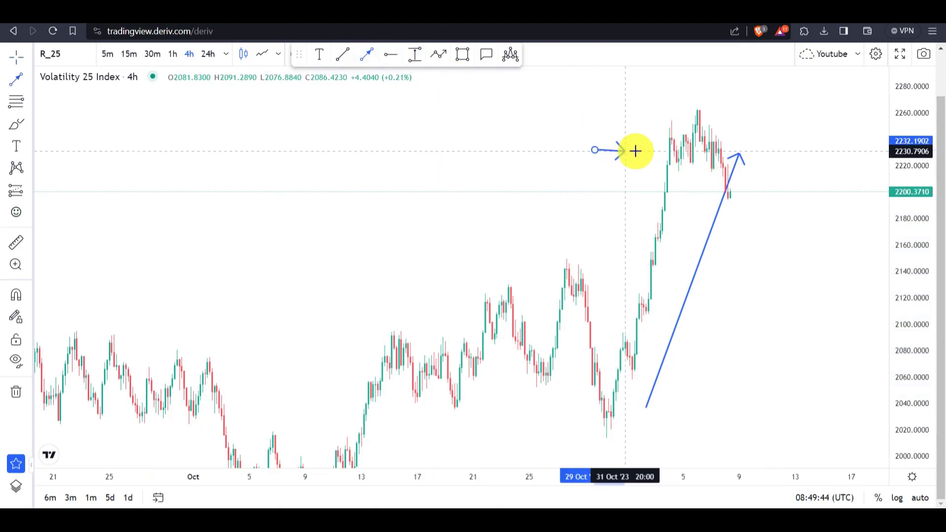
click(649, 149)
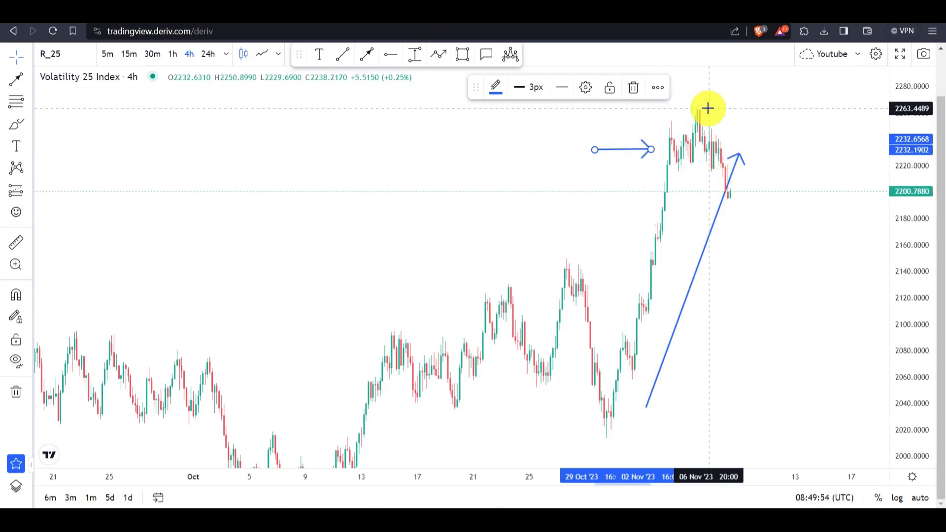
click(641, 162)
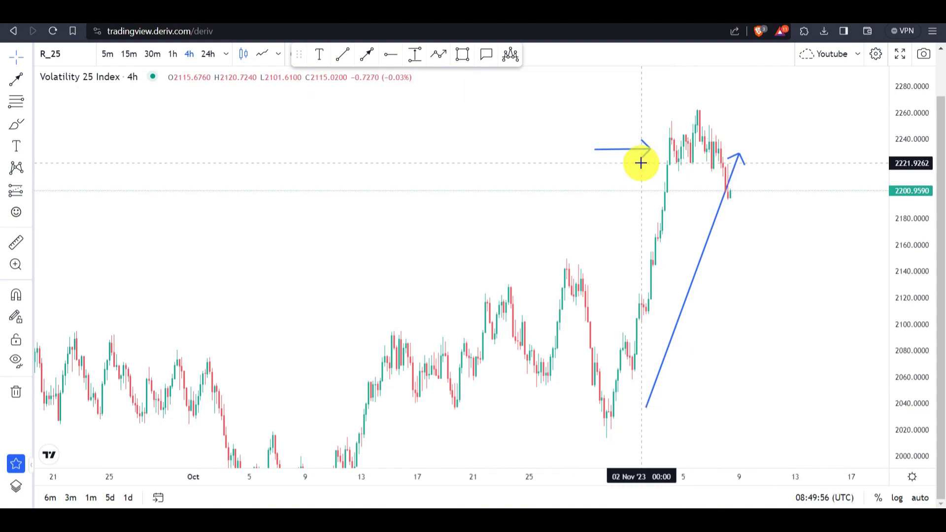
Draw a head and shoulders pattern over the November top, with shoulders at about 2249 and 2244 and the head at about 2265
drag(553, 476, 340, 487)
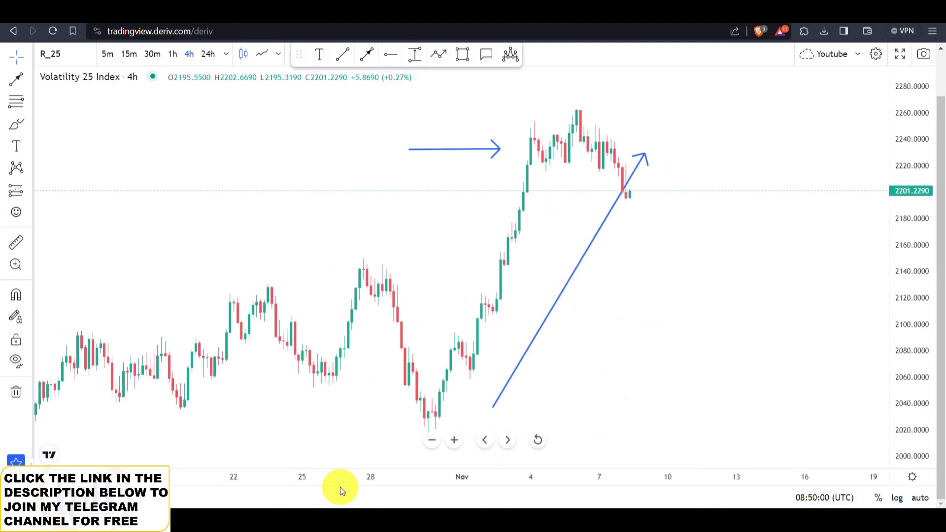
drag(908, 344, 911, 319)
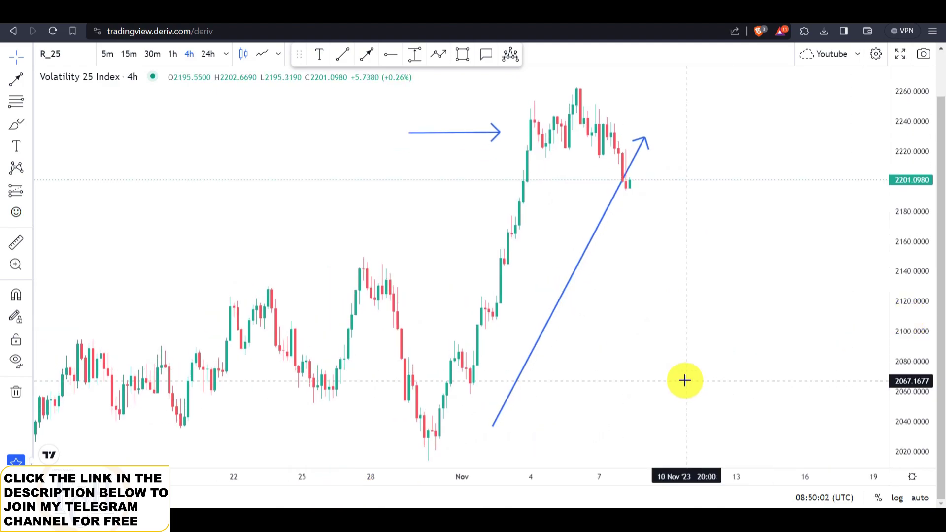
drag(551, 471, 459, 481)
drag(675, 345, 695, 357)
click(510, 53)
click(454, 251)
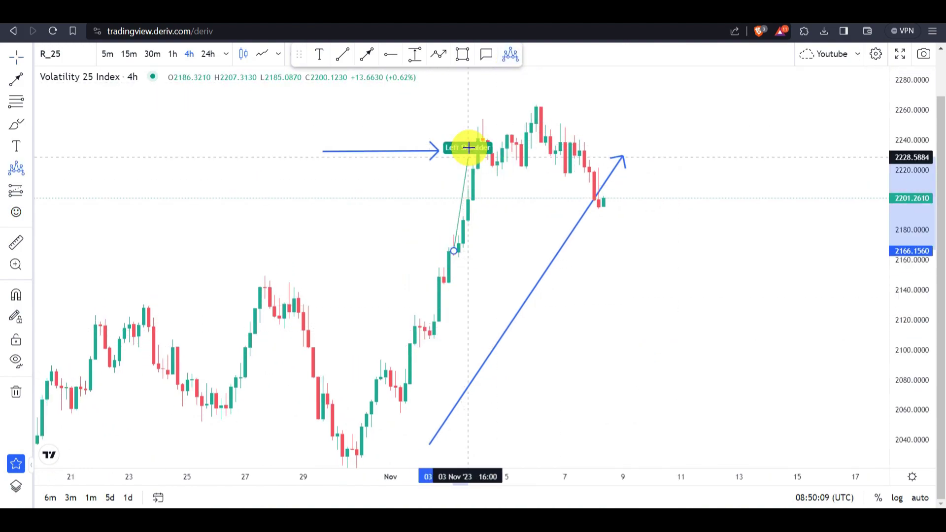
click(472, 128)
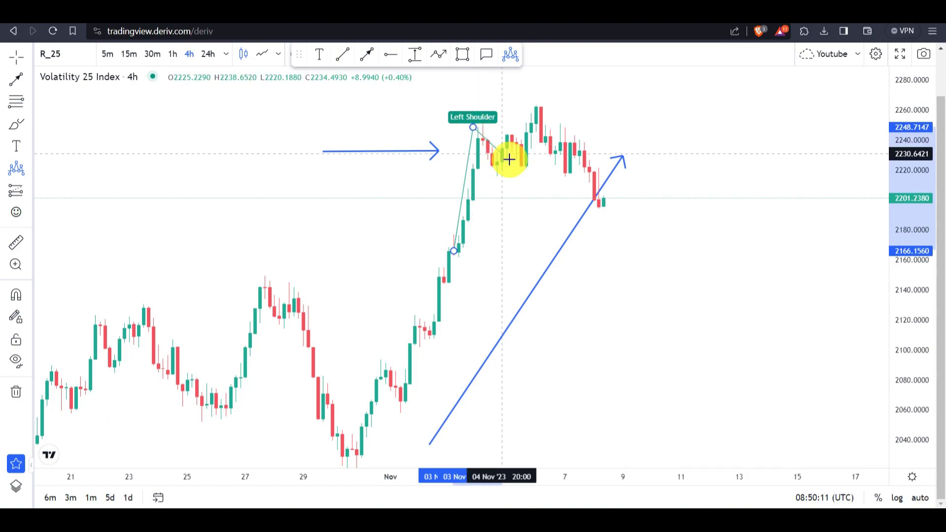
click(511, 168)
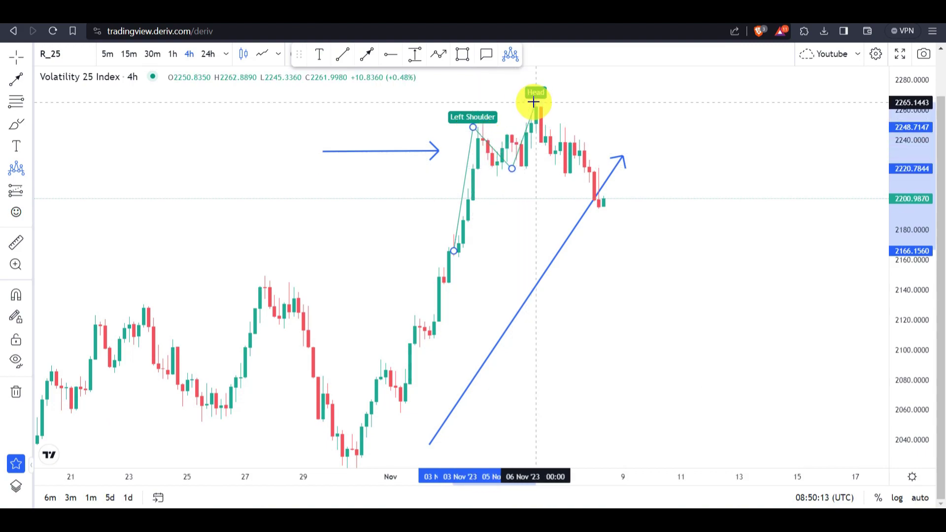
click(535, 102)
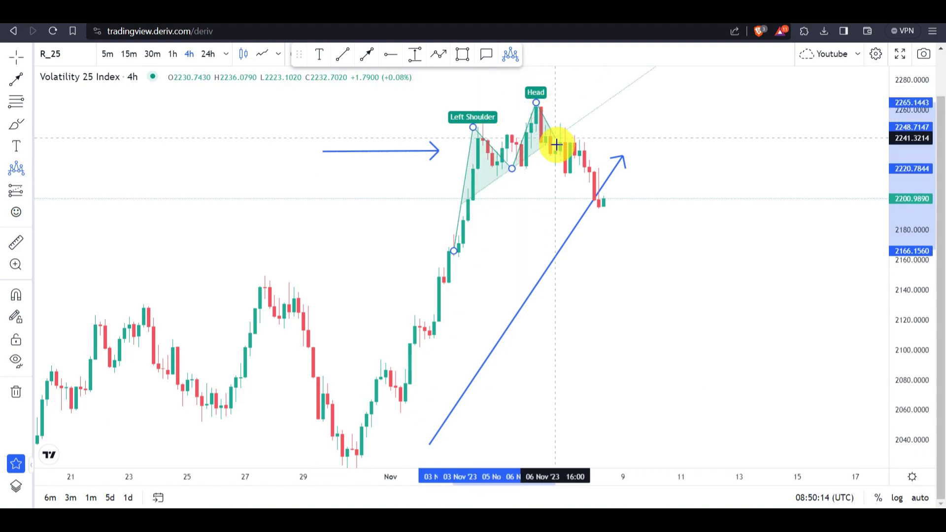
click(566, 168)
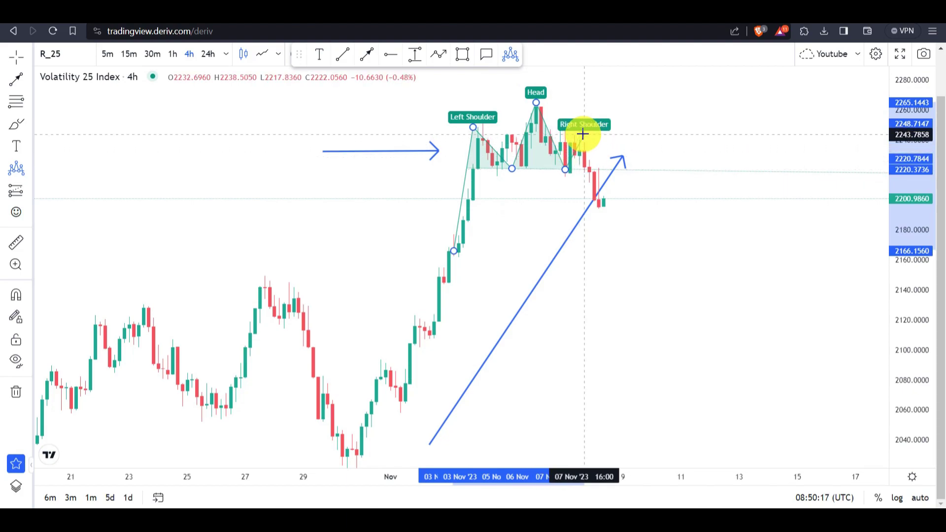
click(584, 137)
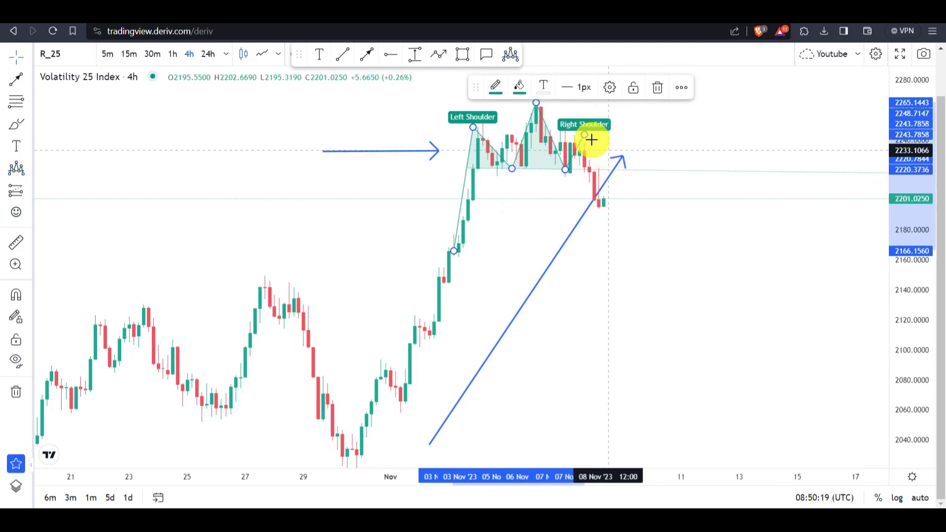
click(637, 138)
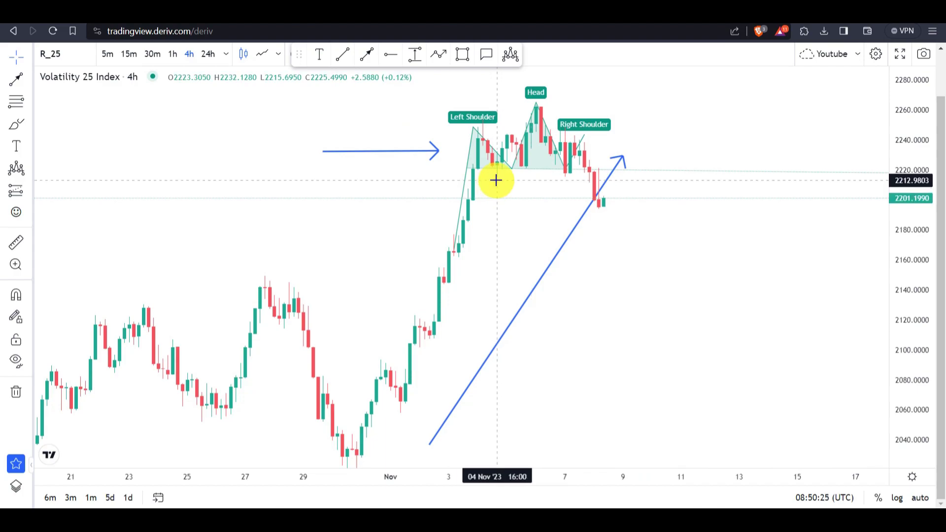
Mark the pattern's neckline zone with a rectangle from 3 Nov to 10 Nov, spanning about 2218 to 2224
drag(486, 477, 380, 469)
drag(629, 355, 721, 364)
drag(902, 328, 908, 296)
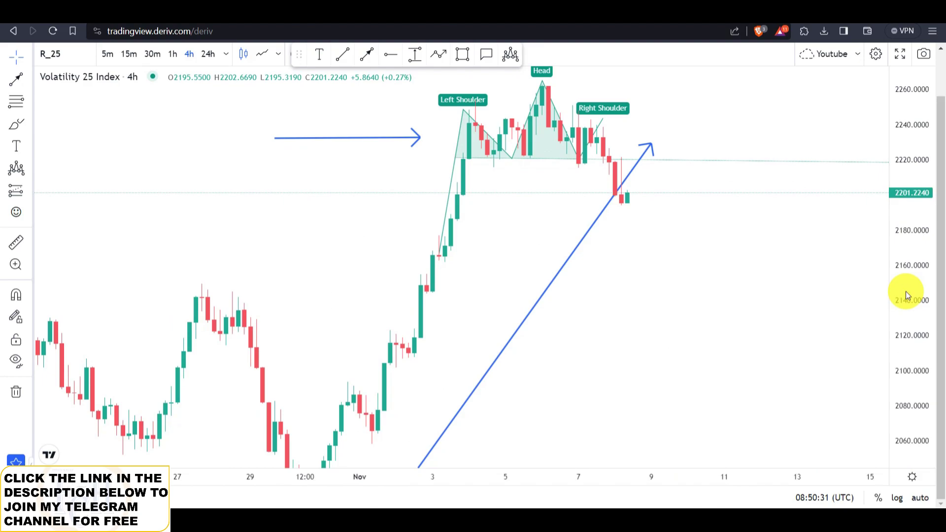
drag(707, 343, 713, 372)
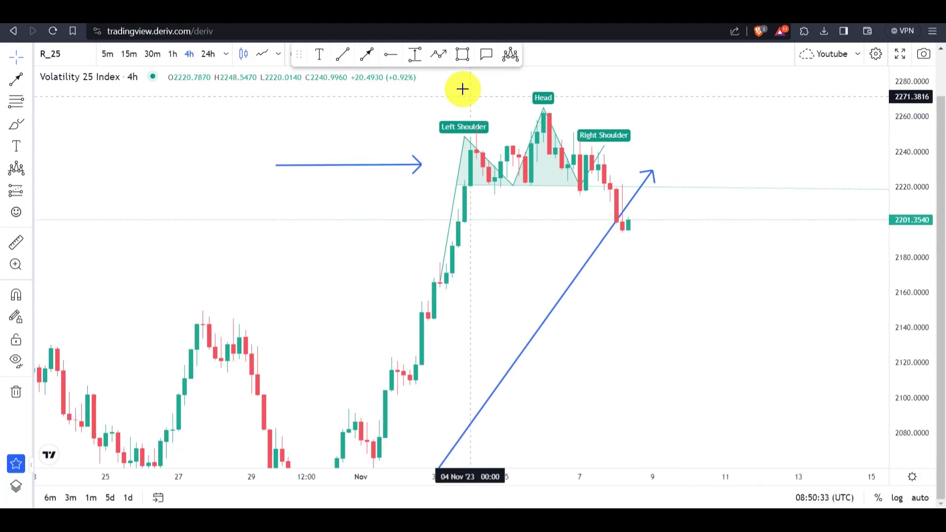
click(462, 54)
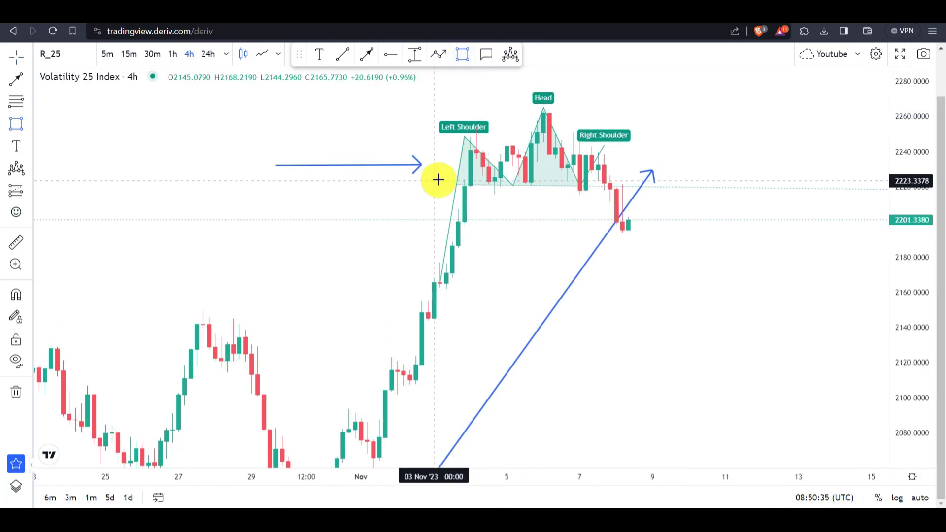
drag(438, 181, 687, 188)
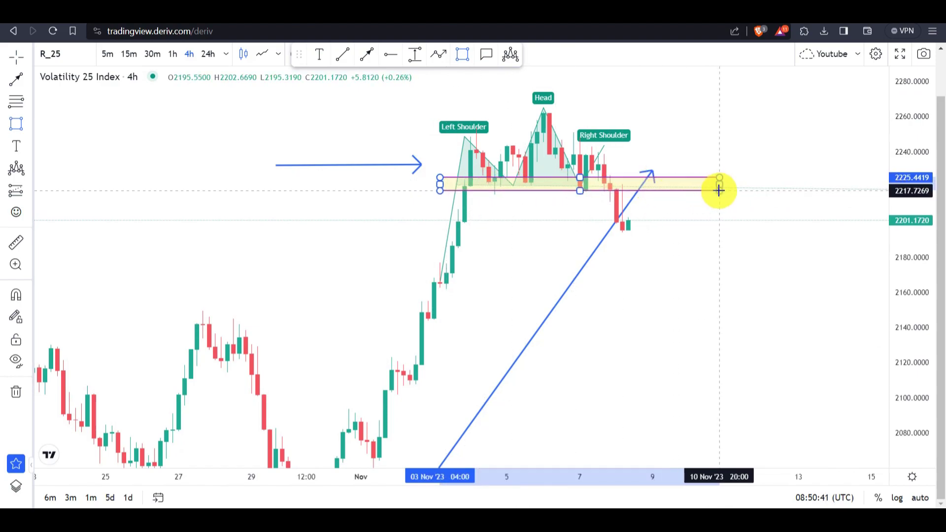
drag(720, 189, 689, 180)
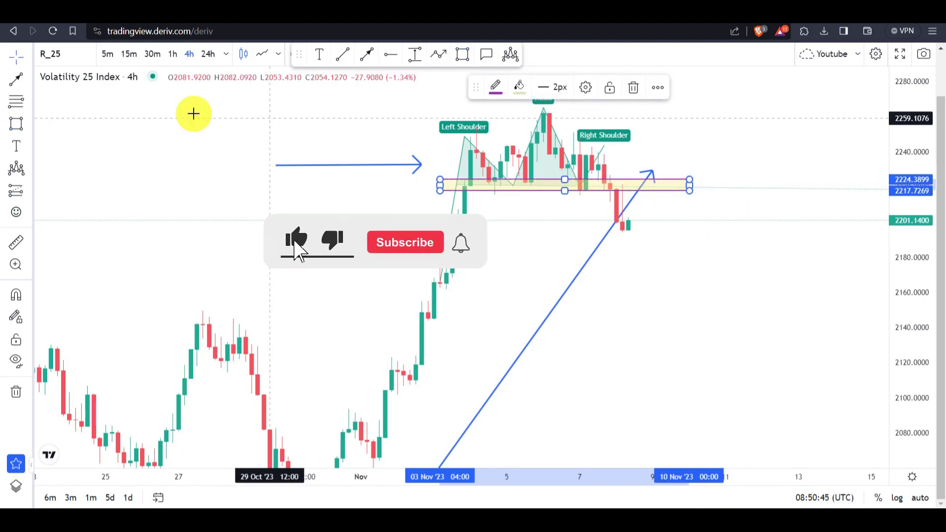
click(564, 105)
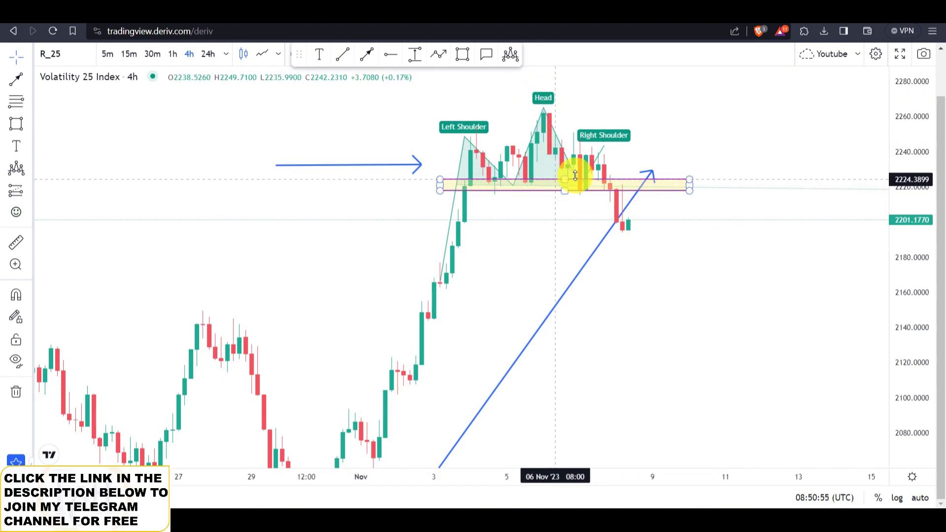
Measure the pattern's height with a Price Range from the head down to the neckline zone's lower edge
click(415, 59)
click(532, 107)
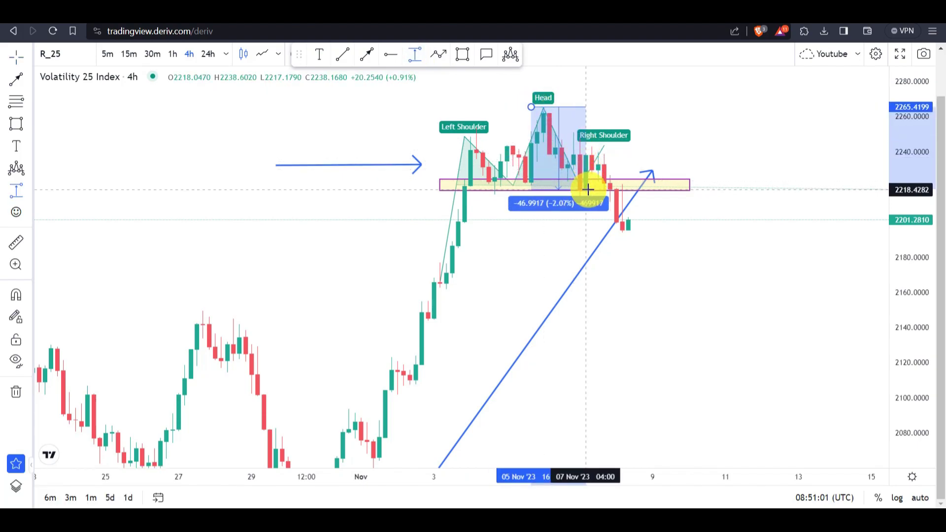
click(588, 190)
double_click(588, 190)
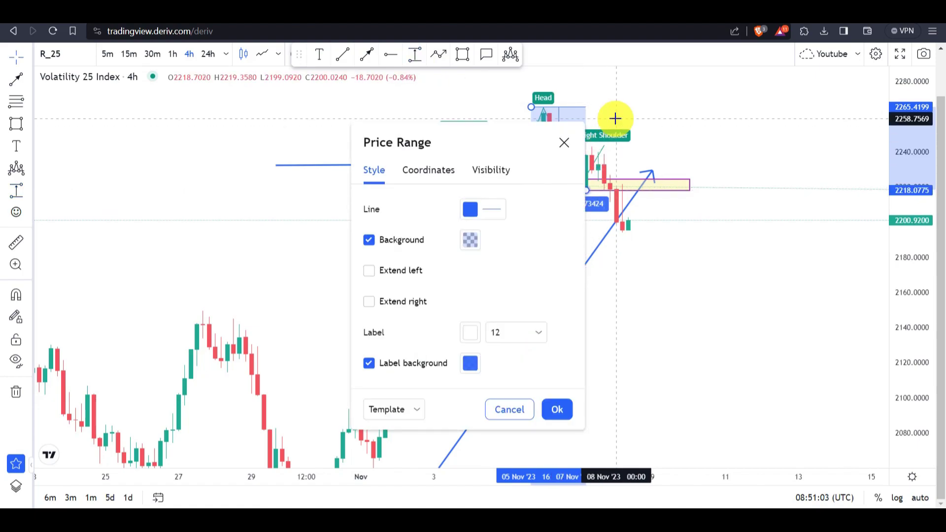
key(Escape)
click(567, 111)
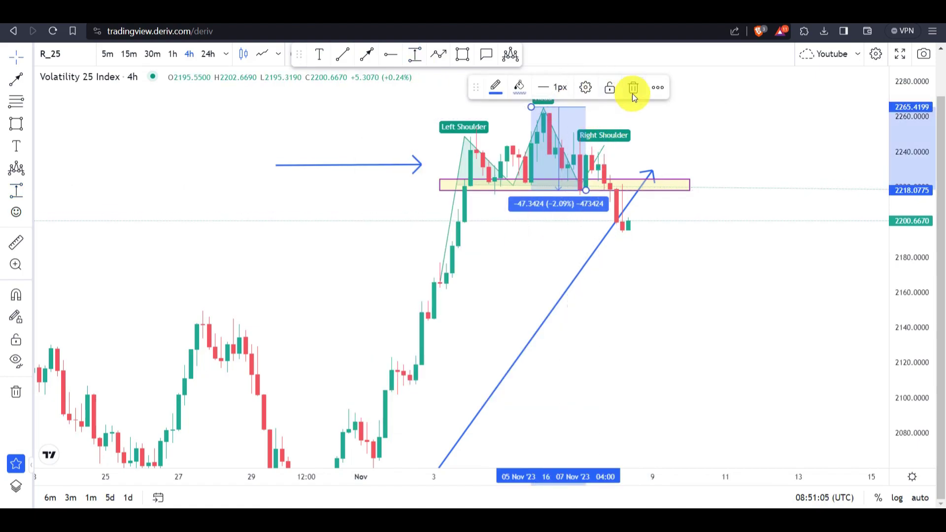
Clone the Price Range and place the copy directly below the neckline zone, reaching down to about 2171
click(655, 93)
click(690, 142)
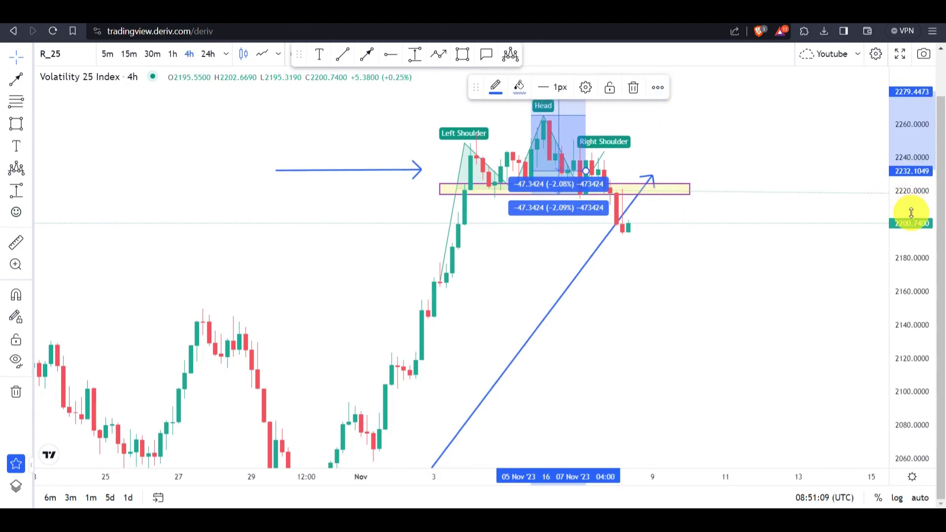
click(725, 122)
mouse_move(560, 100)
mouse_down()
mouse_move(515, 144)
mouse_move(528, 196)
mouse_move(540, 209)
mouse_move(559, 202)
mouse_up()
click(410, 91)
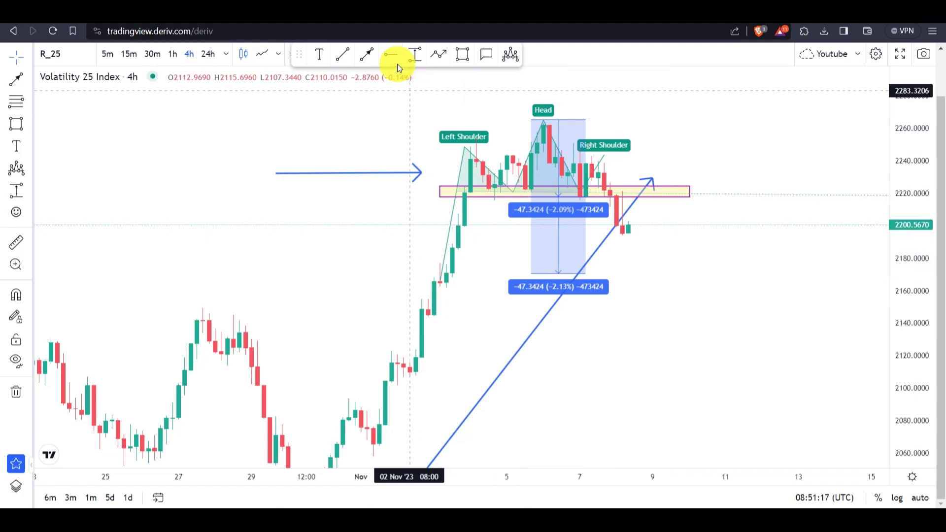
Draw a horizontal ray at about 2171, along the lower end of the cloned Price Range
click(390, 55)
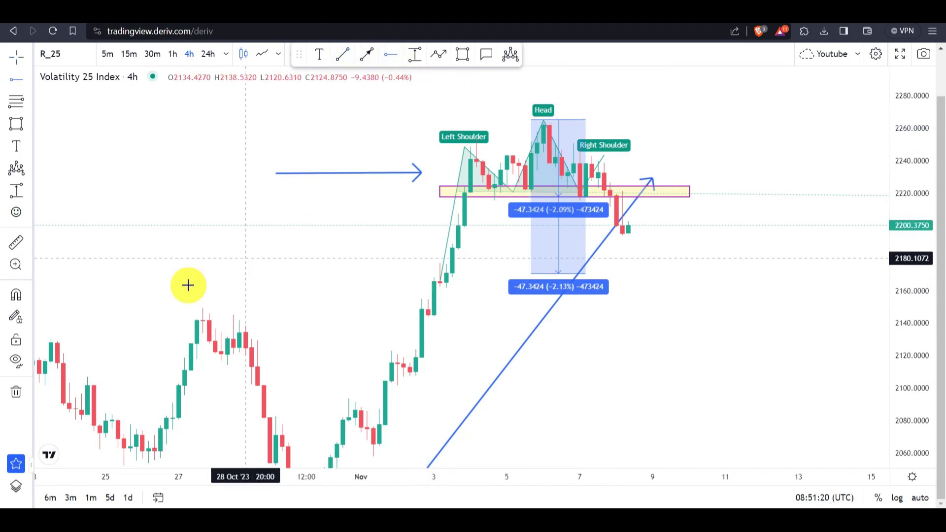
click(136, 273)
click(335, 241)
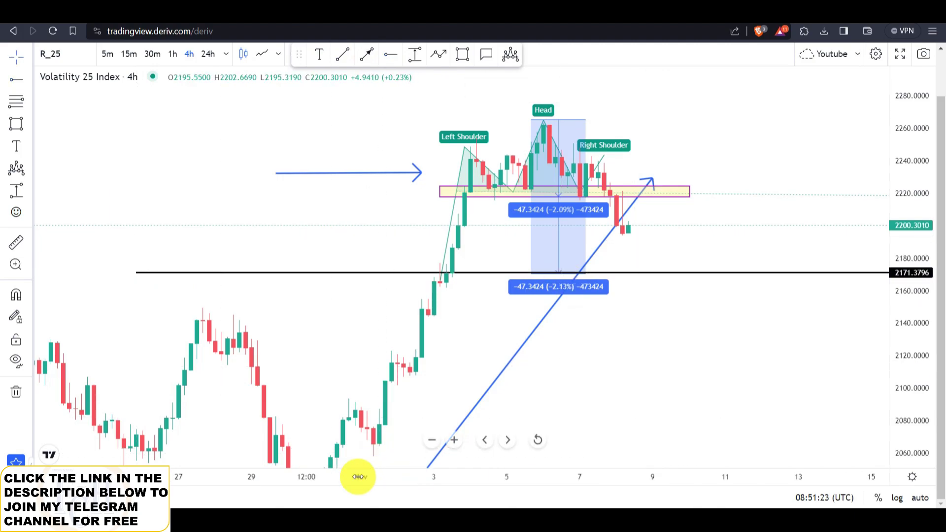
Delete the original Price Range that spans from the head to the neckline zone
drag(358, 477, 435, 481)
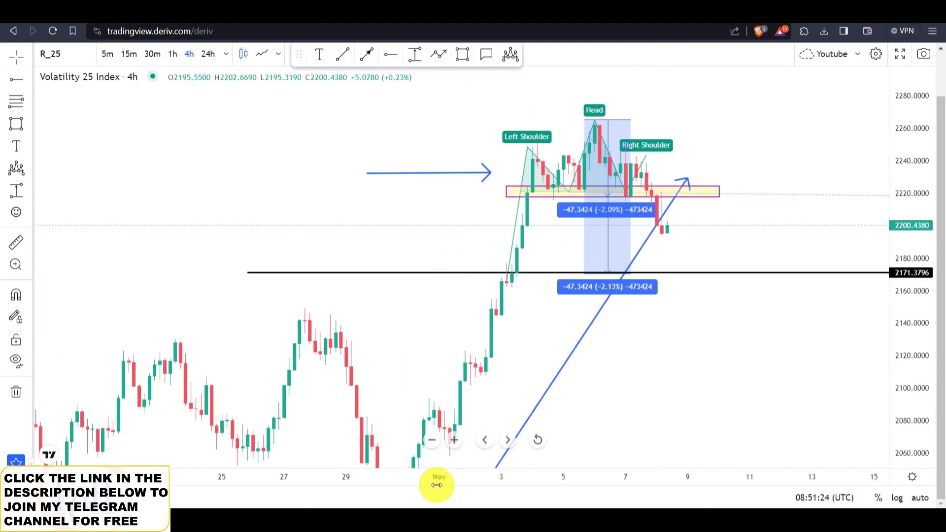
click(626, 123)
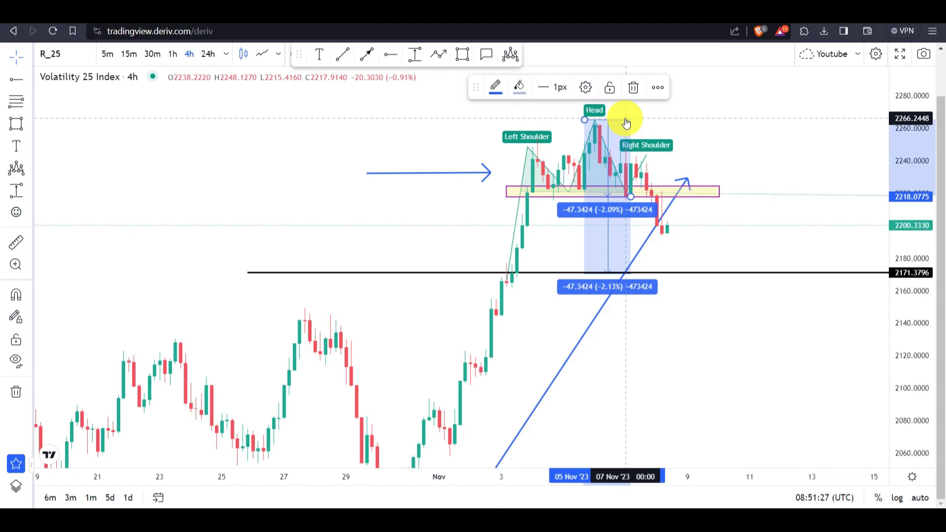
key(Delete)
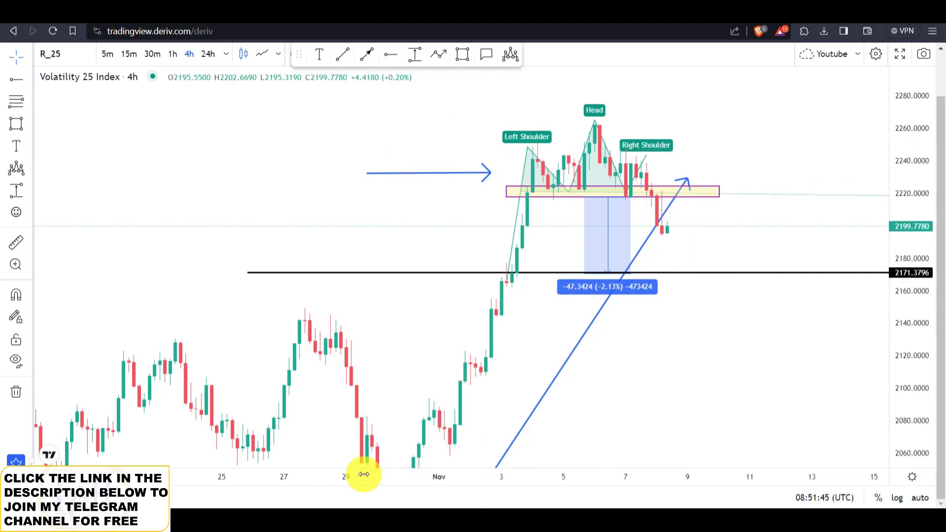
Draw a second horizontal ray from 23 Oct at about 2142.5, along the late October highs
drag(364, 475, 511, 473)
click(387, 57)
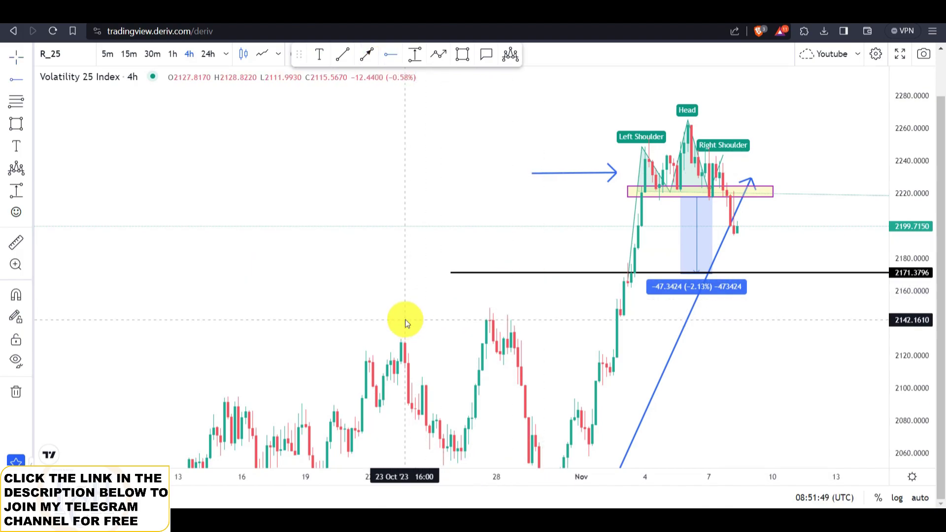
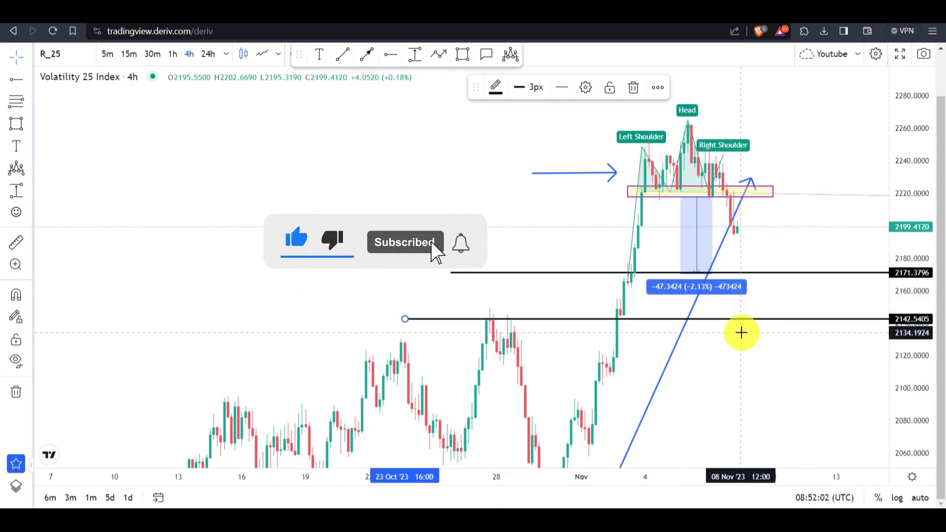
drag(644, 477, 468, 486)
click(682, 201)
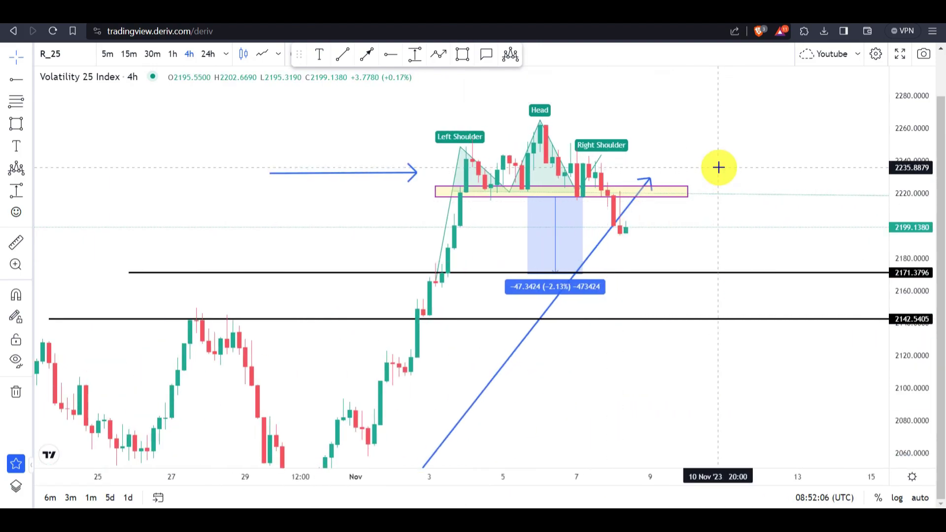
Move the horizontal arrow to about 2220 so that it points at the neckline zone, ending on 4 Nov
drag(907, 194, 912, 148)
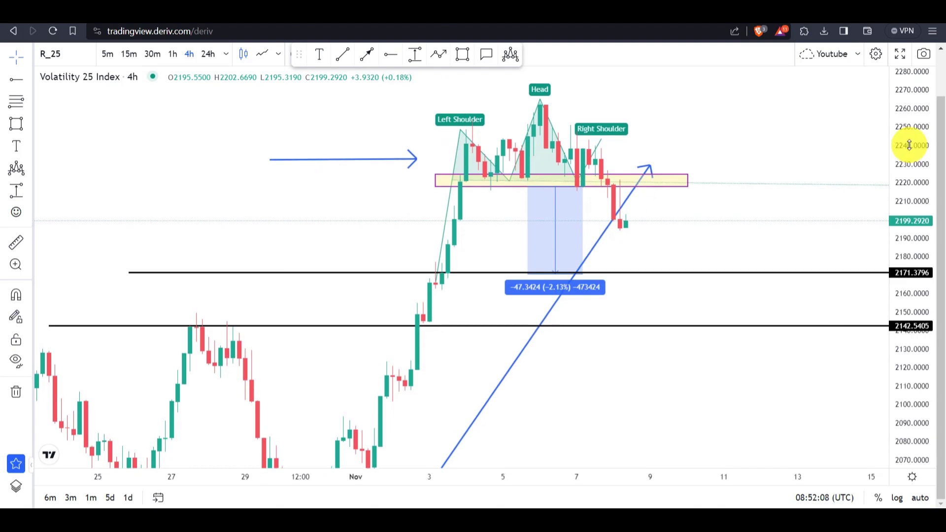
click(386, 160)
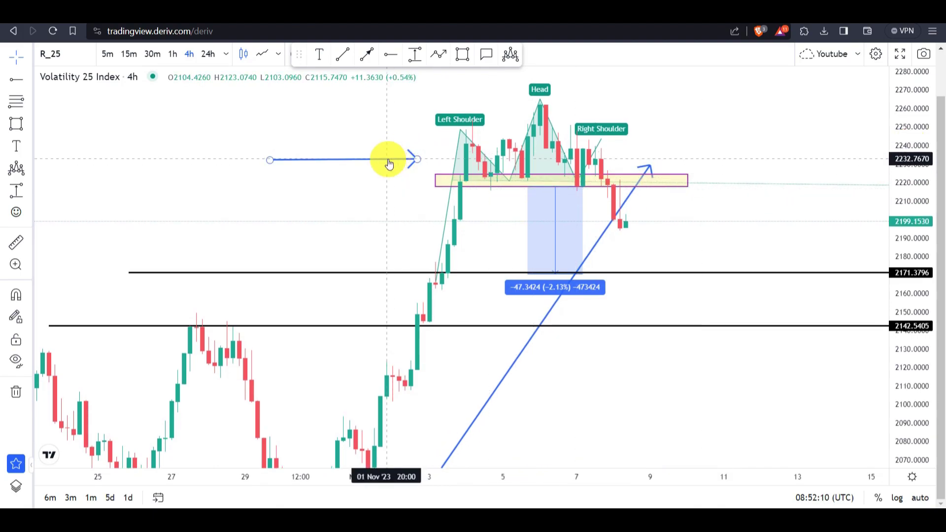
drag(390, 160, 441, 183)
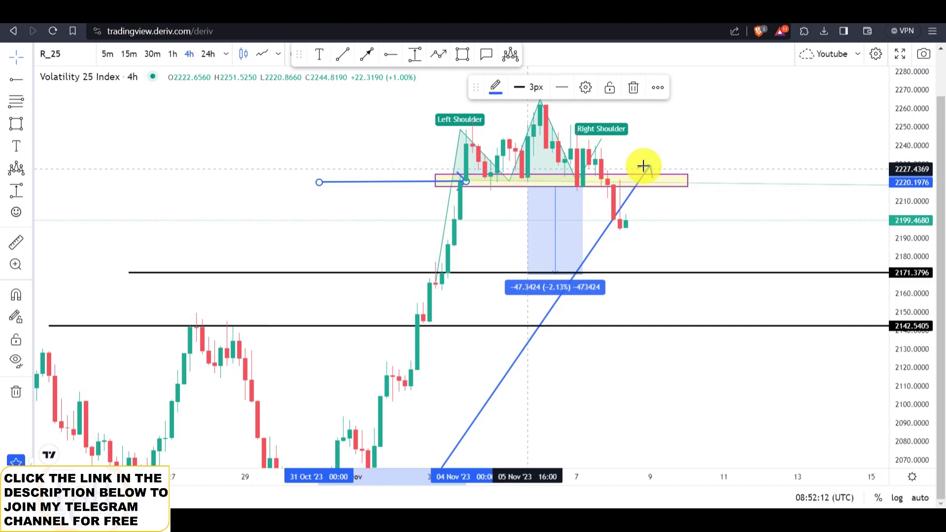
click(793, 139)
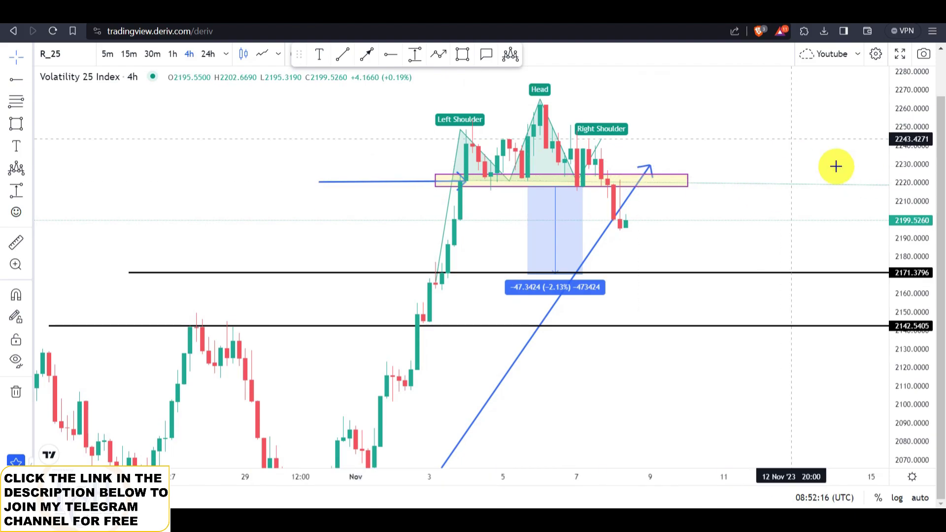
Draw a zigzag path in the empty area, from about 2262 on 11 Nov through three rising swing highs down to about 2171 on 16 Nov
drag(904, 196, 917, 157)
drag(778, 152, 712, 158)
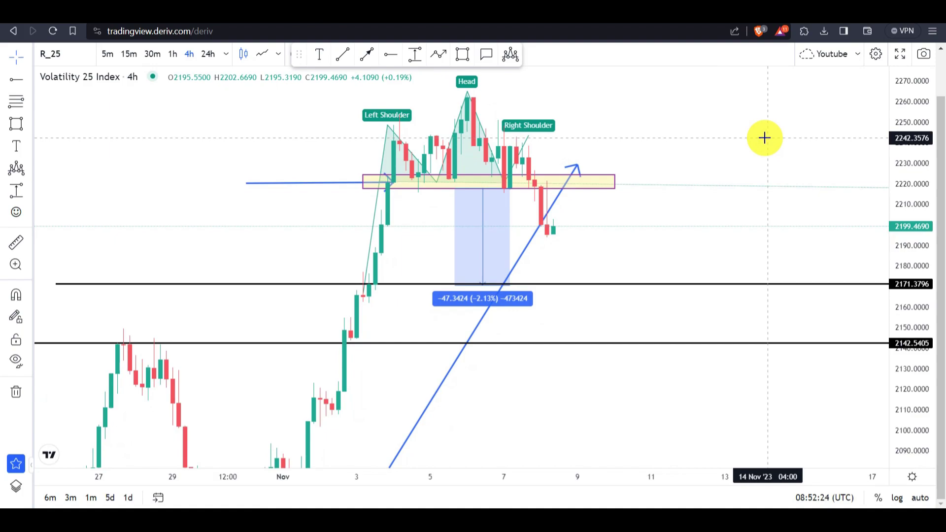
click(439, 55)
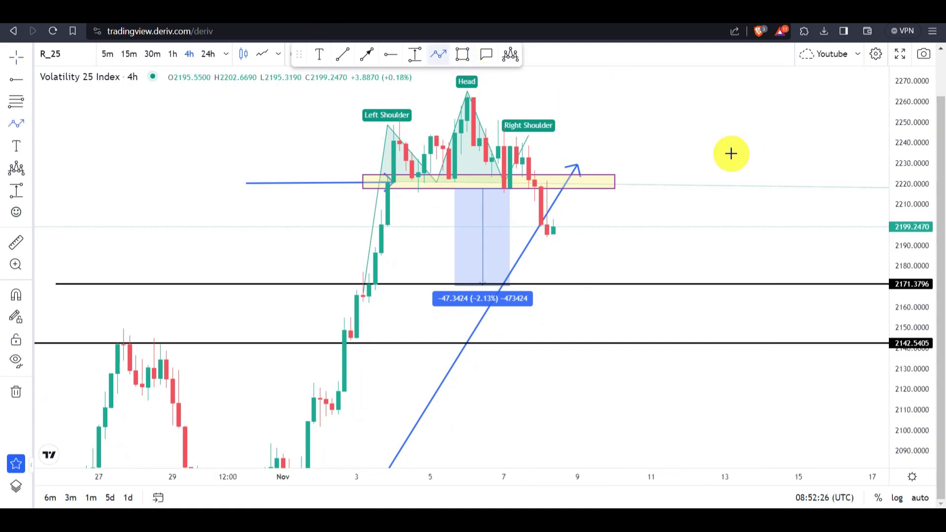
click(671, 100)
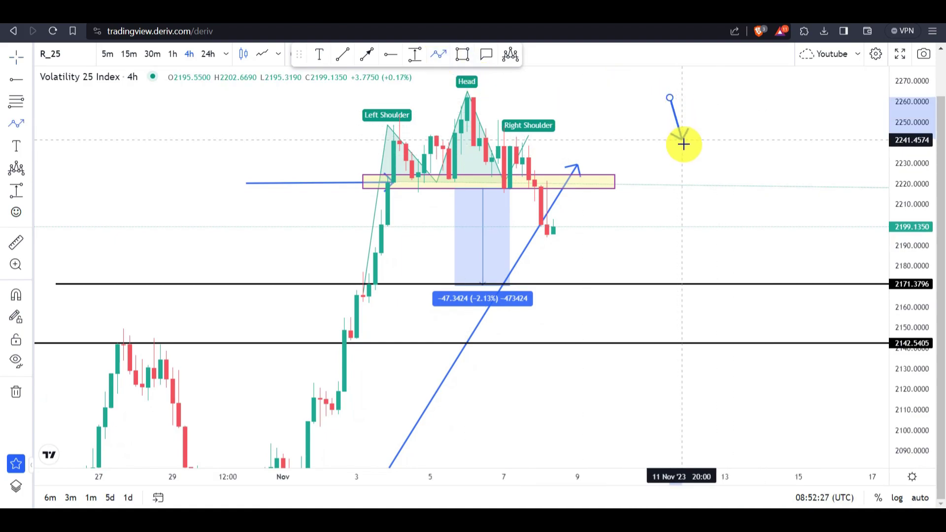
click(686, 170)
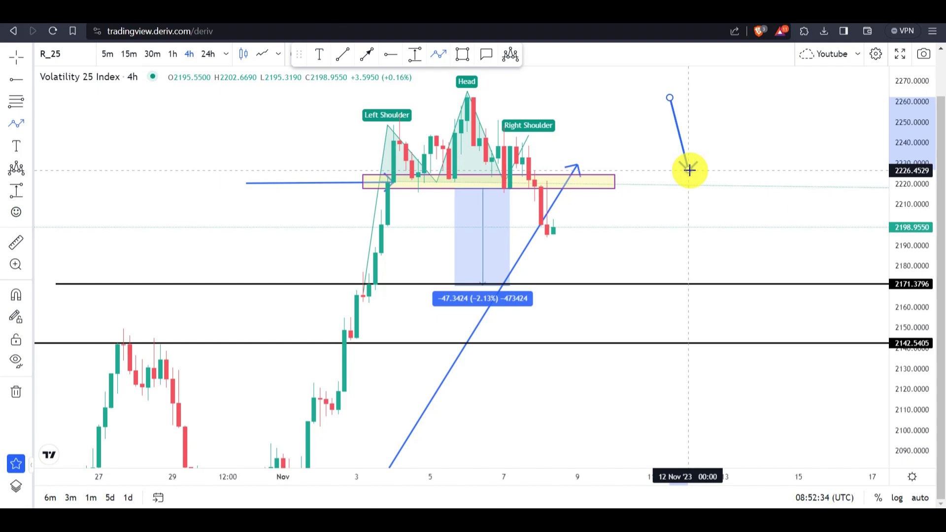
click(700, 147)
click(719, 166)
click(732, 140)
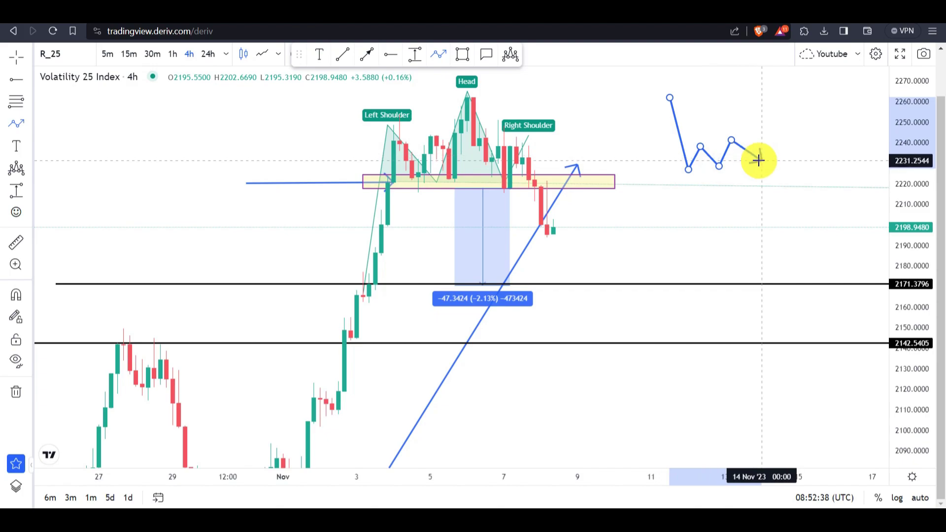
click(762, 161)
click(768, 132)
double_click(836, 282)
click(818, 155)
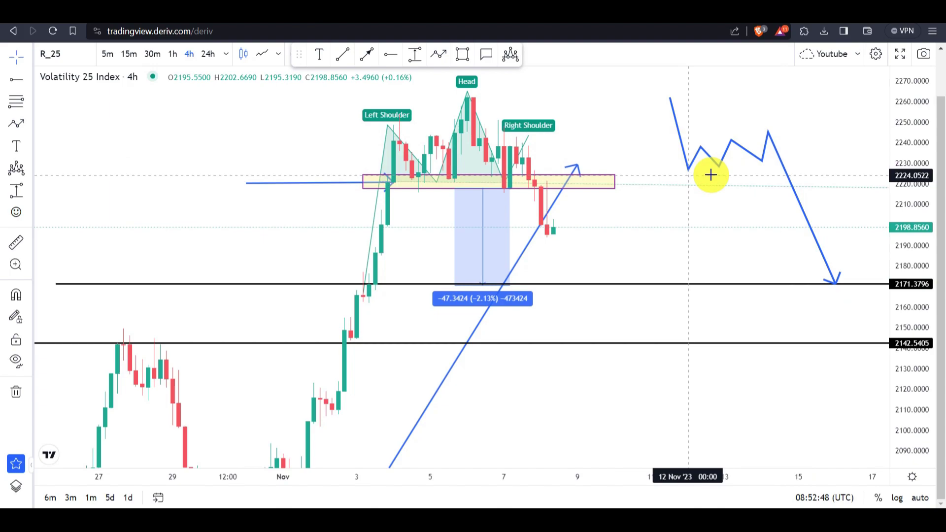
Reshape the zigzag path with swing highs at about 2244, 2252 and 2255 and the first low at about 2223
drag(702, 147, 737, 134)
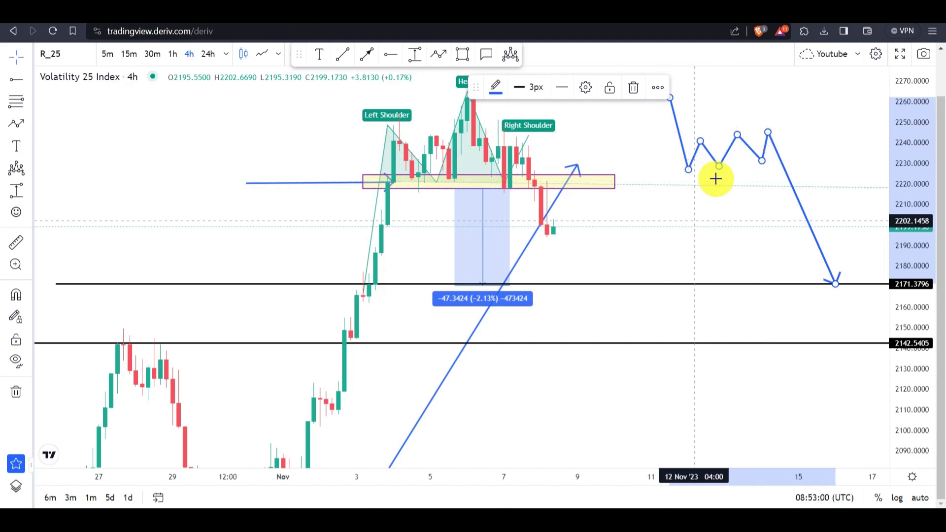
drag(738, 136, 762, 112)
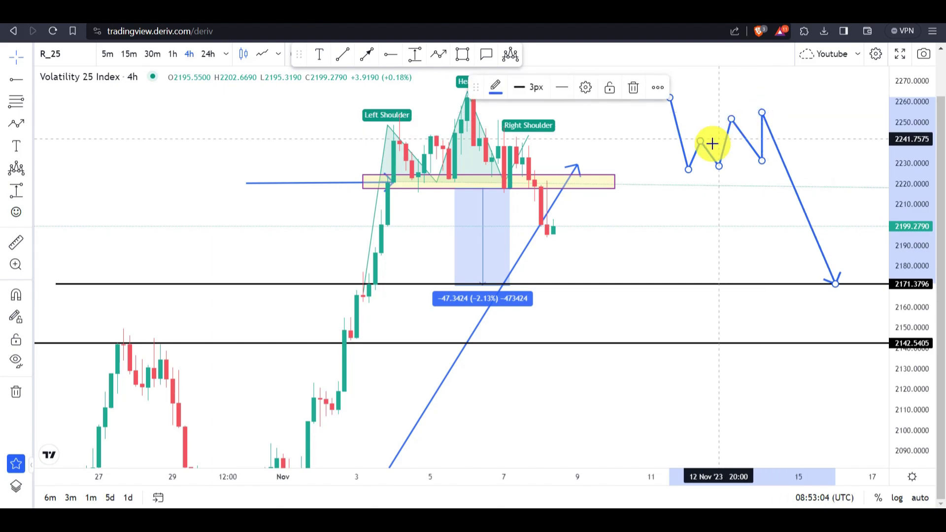
drag(702, 143, 694, 134)
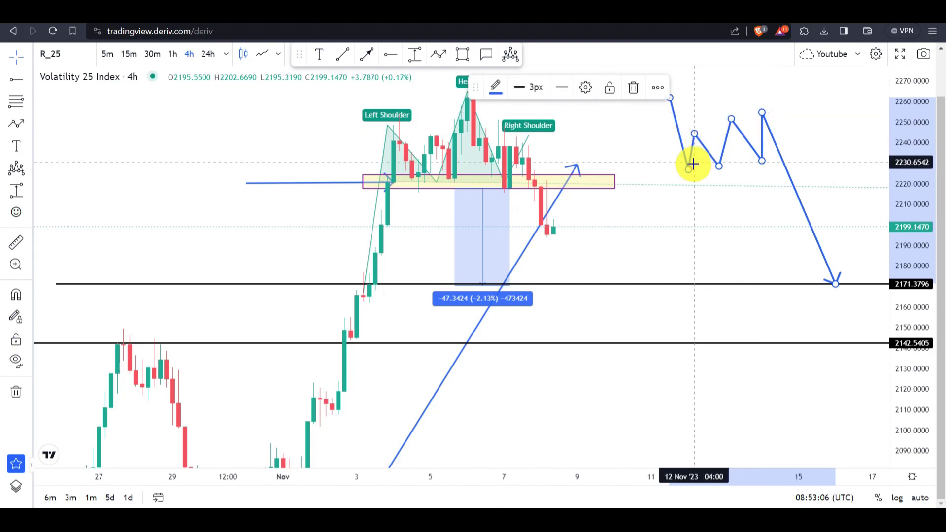
drag(691, 169, 691, 180)
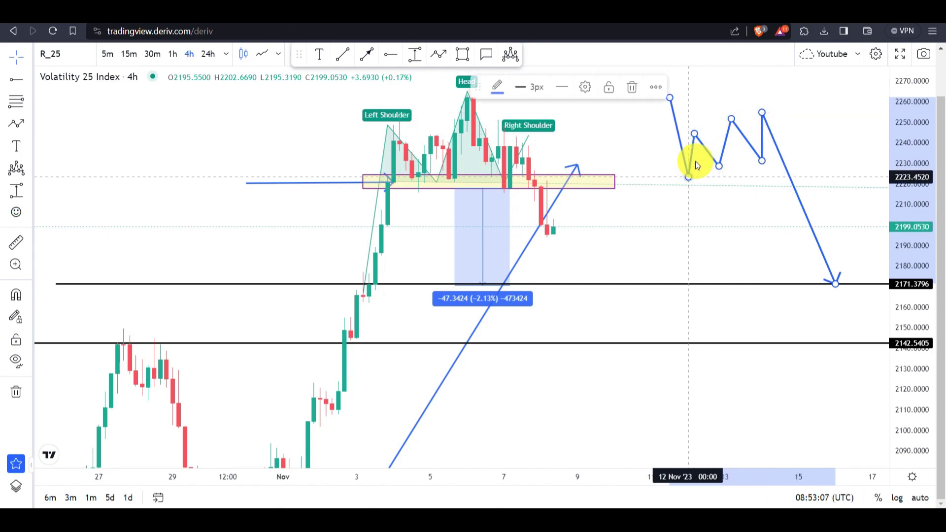
click(693, 116)
Draw a trend line along the path's swing highs, from about 2241 on 11 Nov to about 2259 on 14 Nov
click(350, 61)
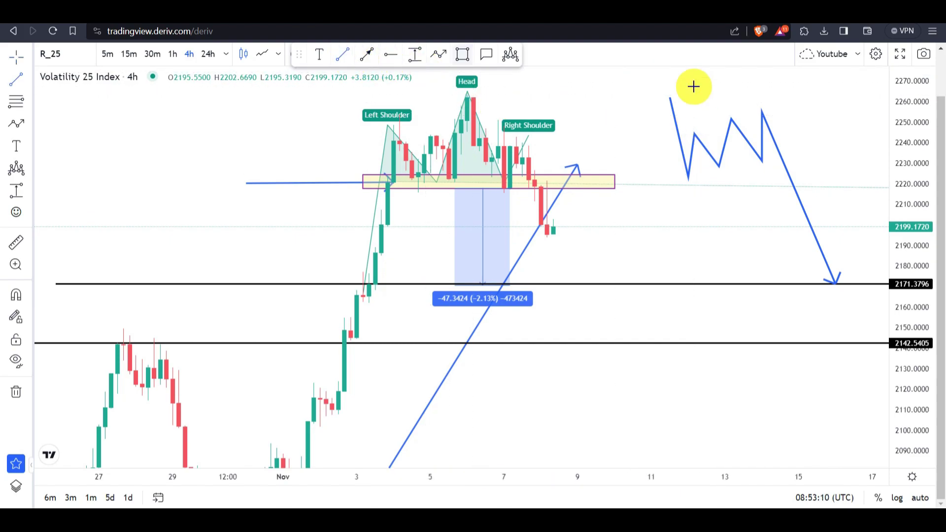
click(664, 138)
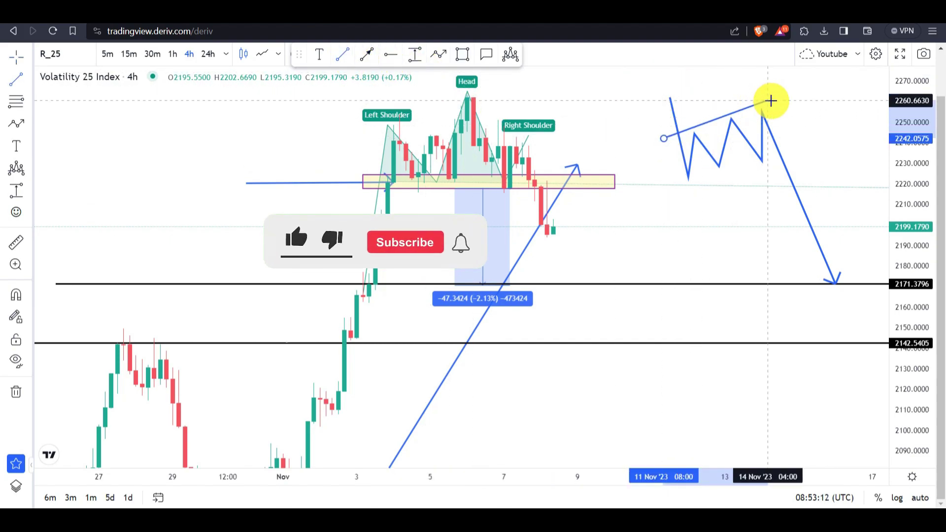
click(774, 103)
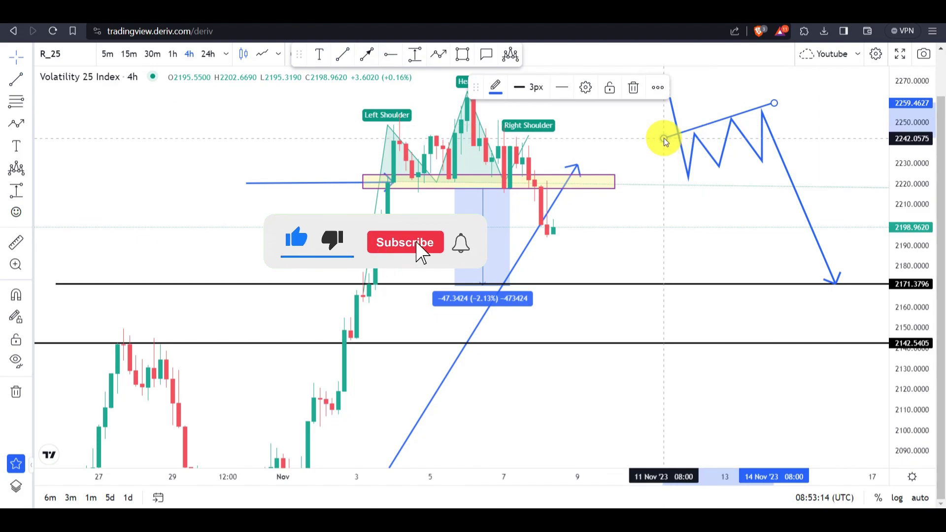
click(441, 87)
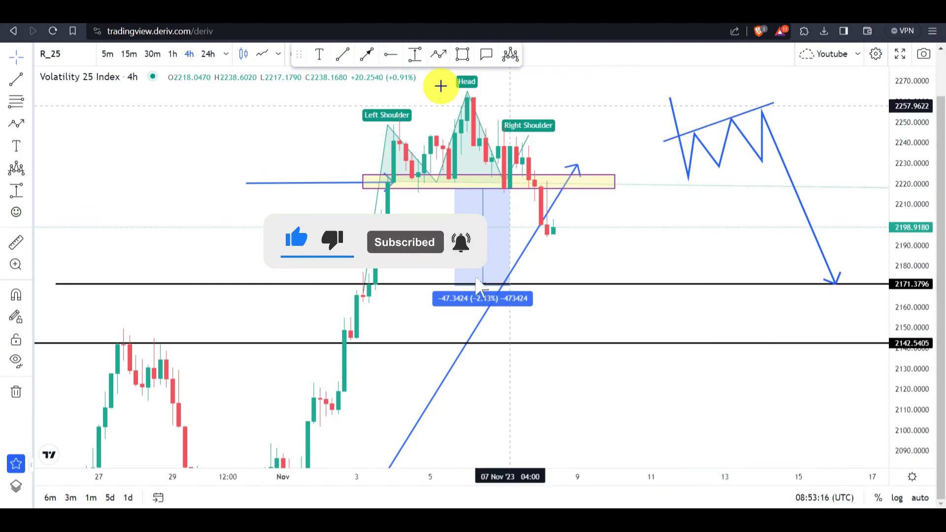
Draw a trend line under the path's swing lows, from about 2221 on 12 Nov to about 2238 on 15 Nov
click(355, 62)
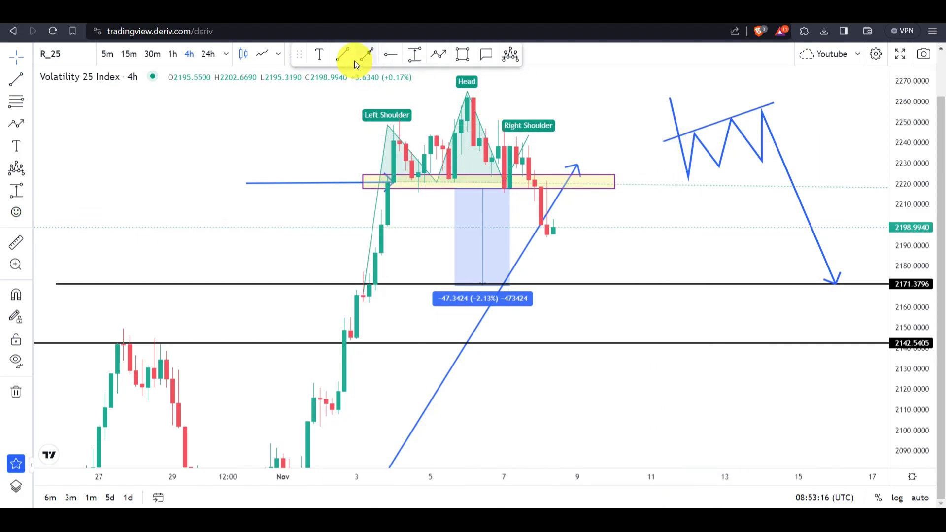
click(689, 182)
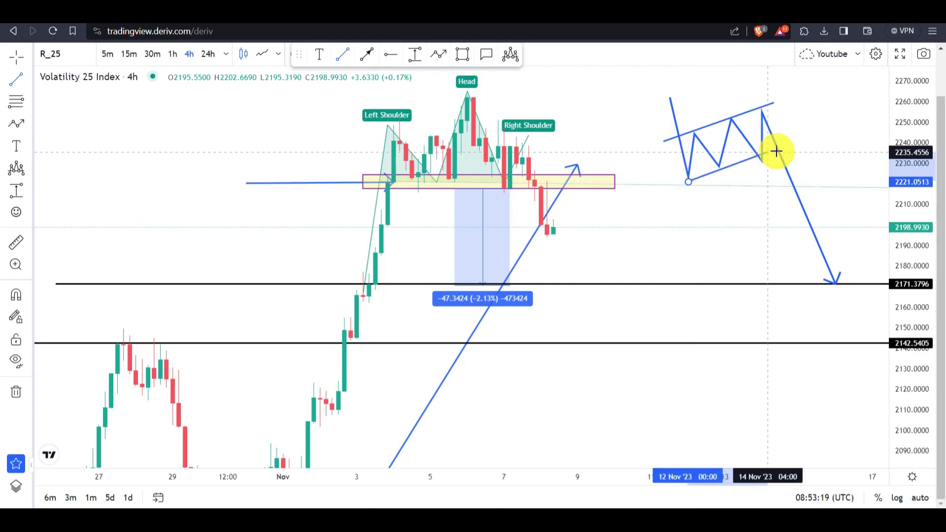
click(806, 148)
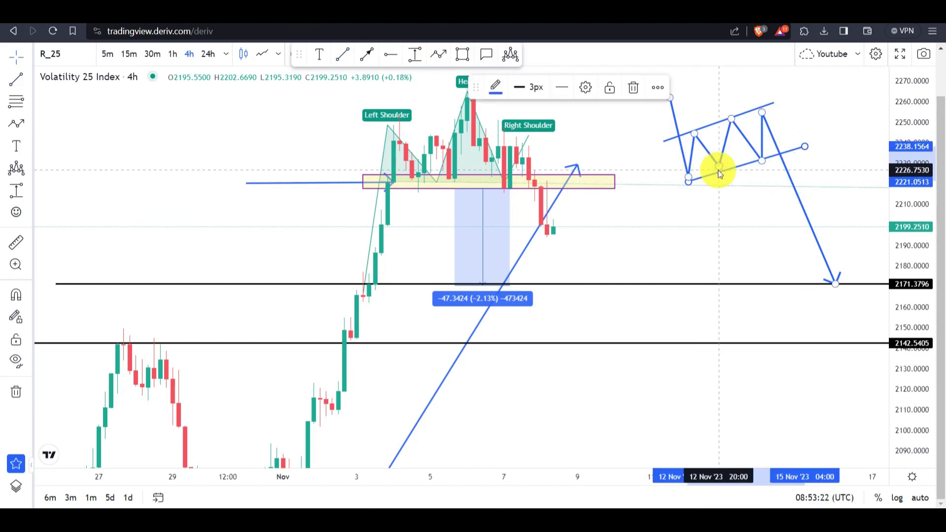
Lower the path's middle low to about 2226 on the lower trend line, and extend the upper trend line to about 2262 on 14 Nov
click(720, 168)
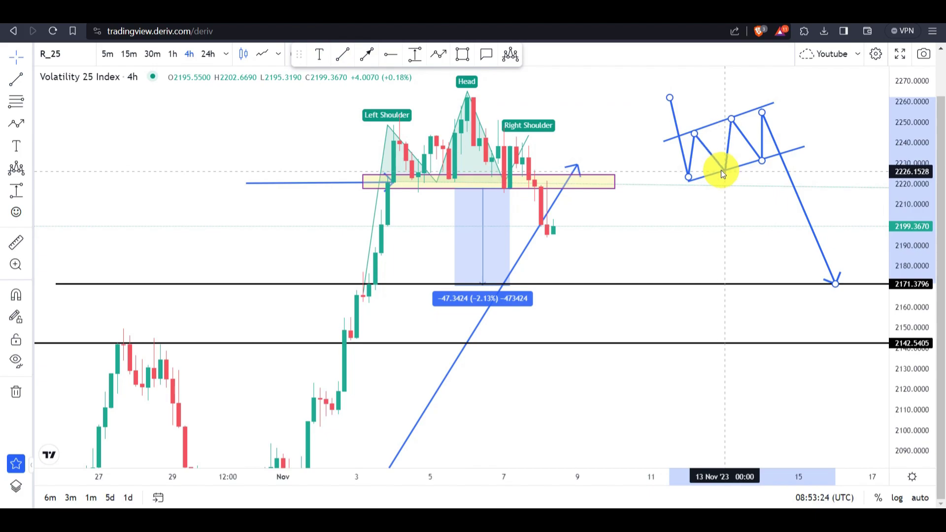
click(720, 170)
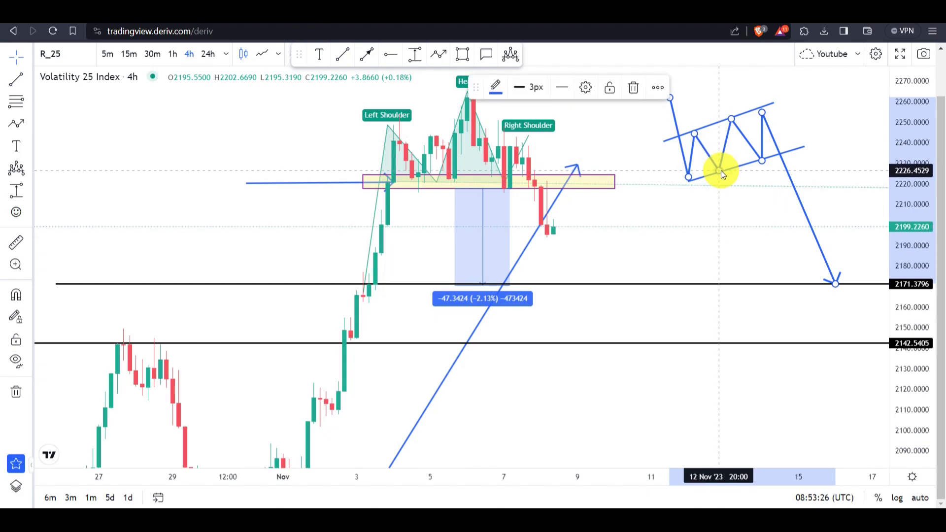
click(742, 176)
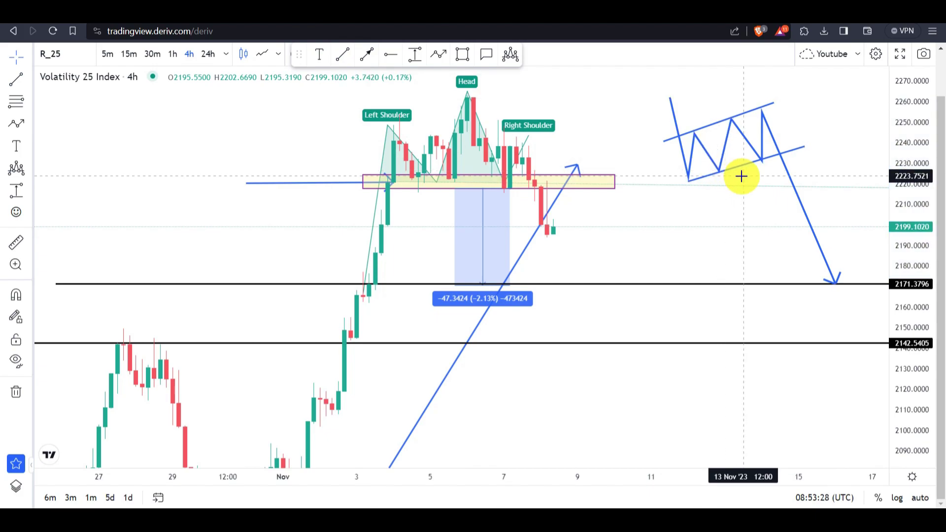
click(776, 105)
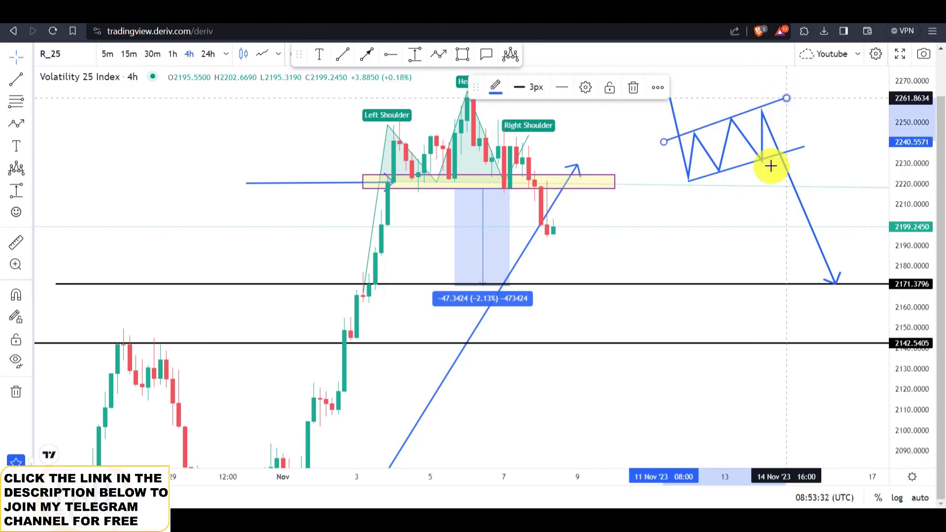
Shift the long rising arrow so its head sits at about 2207 on 10 Nov, and switch the chart to the 1-hour interval
click(677, 248)
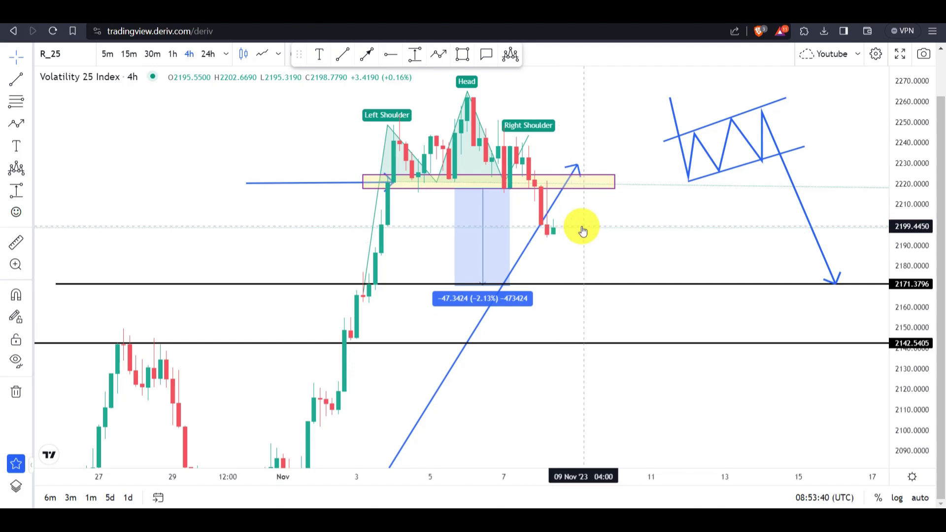
drag(528, 252, 584, 296)
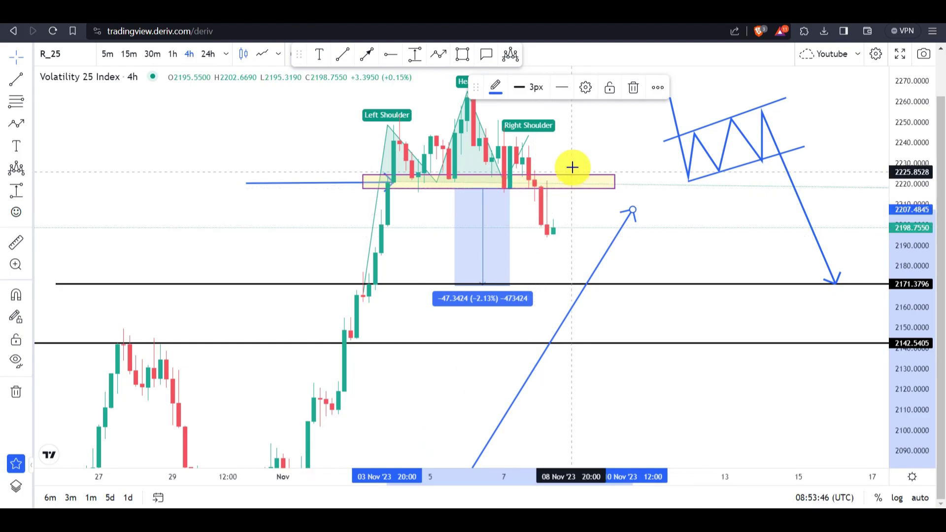
text(1H)
key(Return)
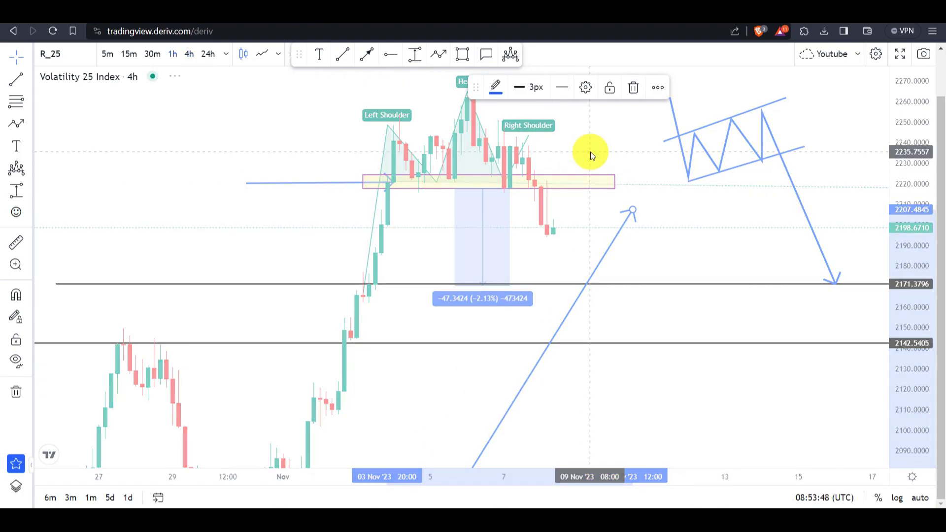
drag(365, 476, 507, 488)
drag(705, 246, 685, 257)
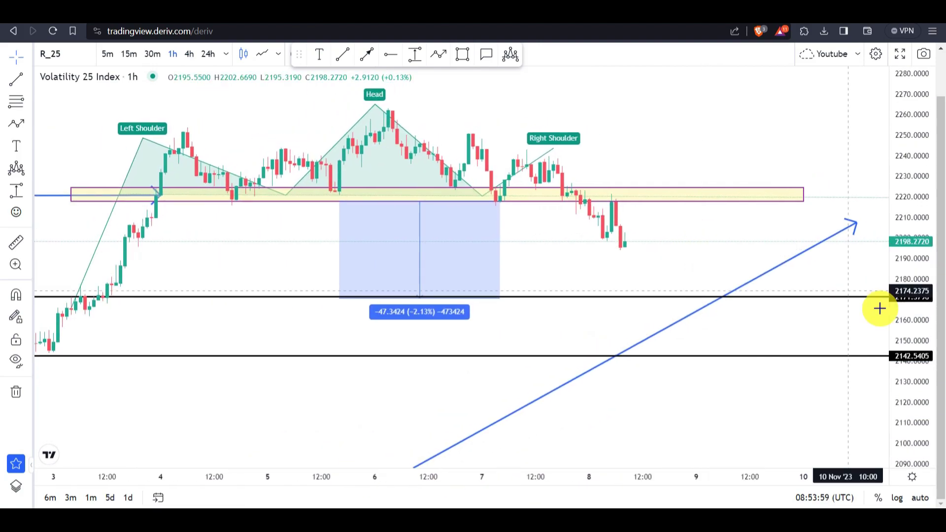
drag(898, 327, 897, 284)
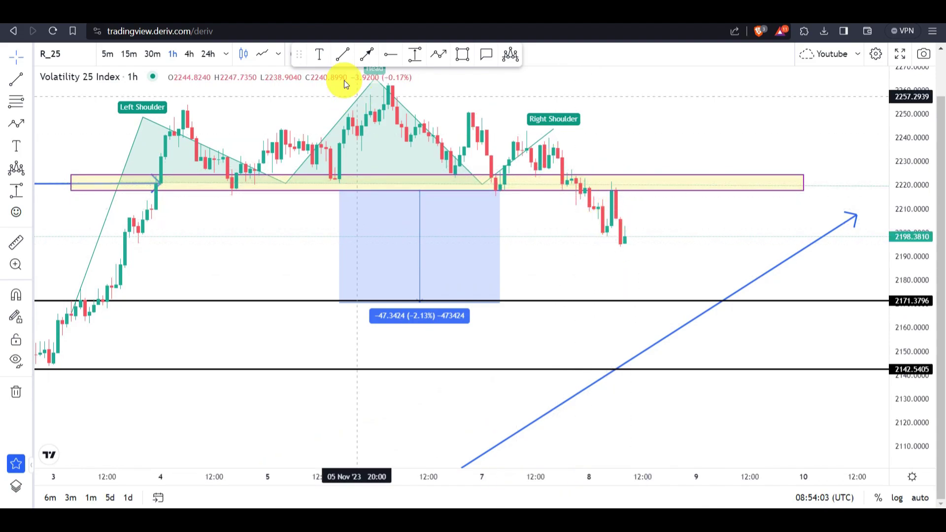
Draw a V-shaped path from about 2225 on 7 Nov down to 2196 and up to 2220, and shift it slightly earlier in time
click(436, 55)
click(554, 174)
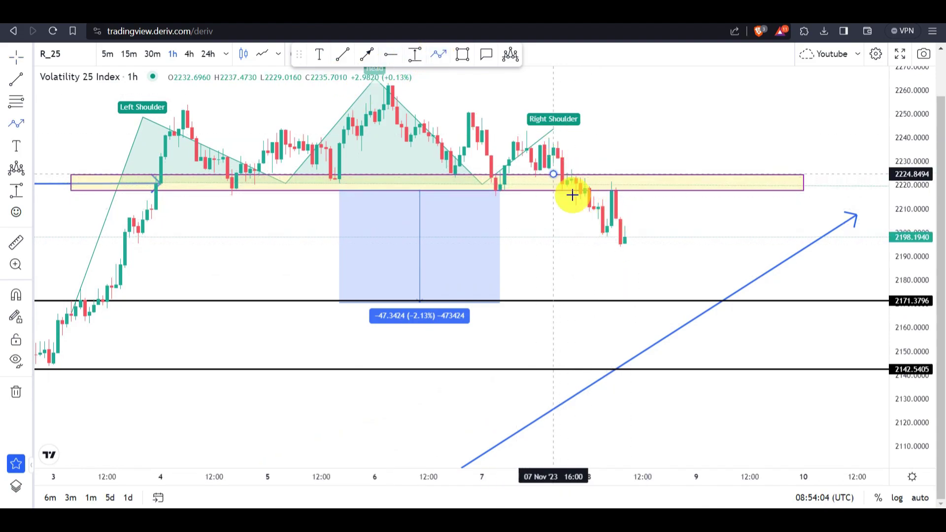
click(602, 242)
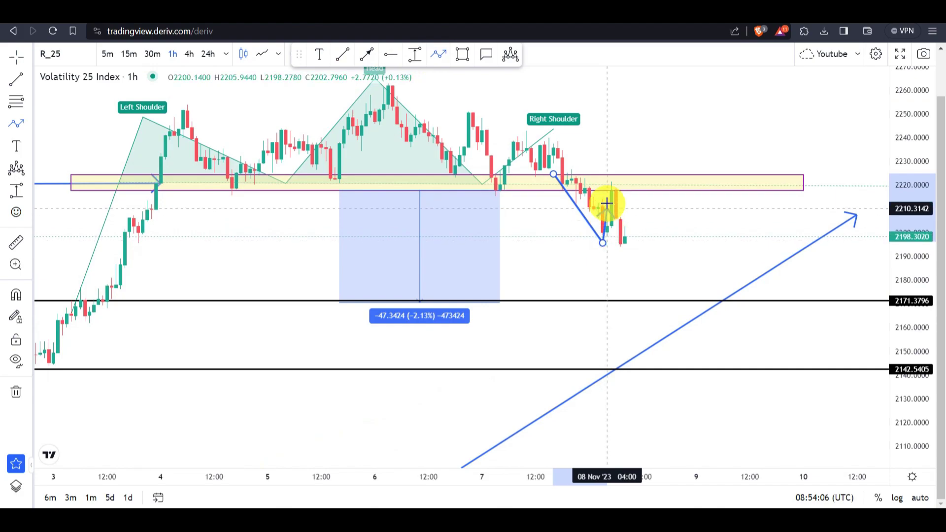
click(631, 183)
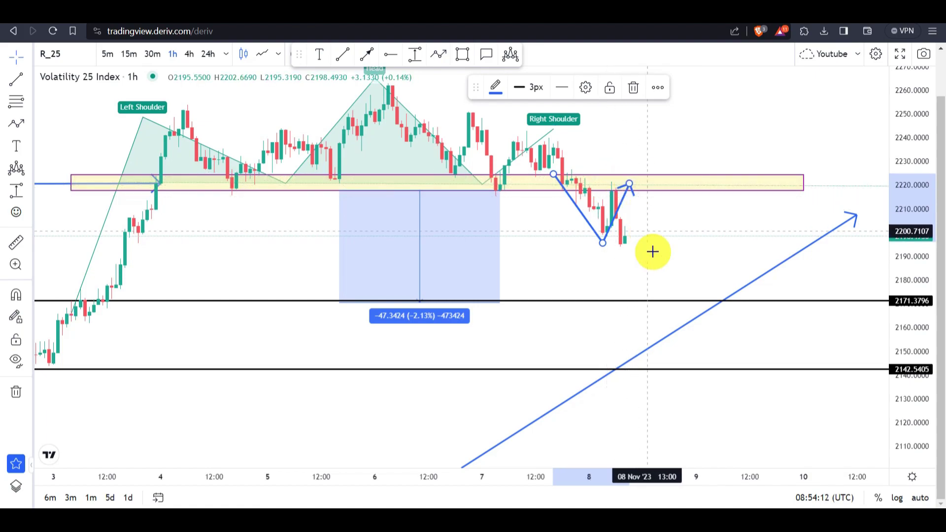
click(621, 207)
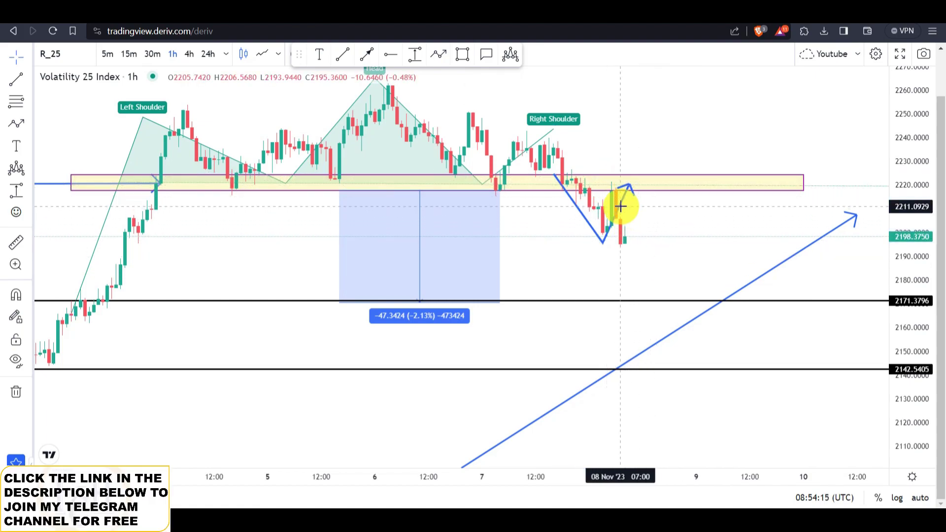
drag(620, 208, 589, 206)
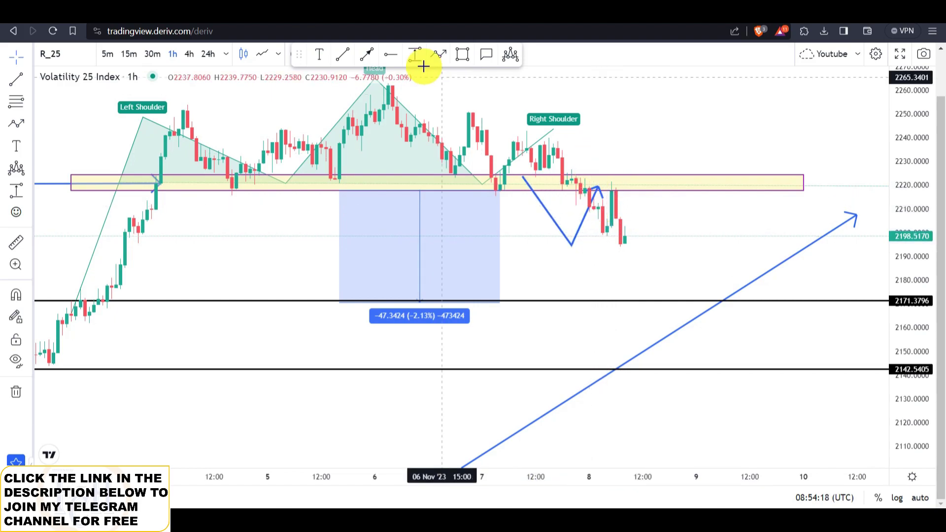
Draw a rectangle around the 8 Nov retest of the neckline zone, from about 2226 down to about 2213
click(462, 54)
click(603, 171)
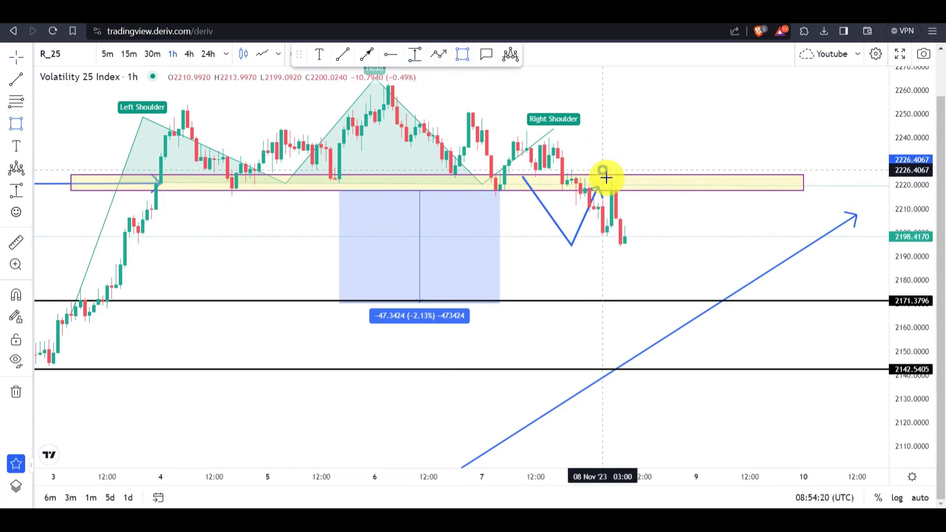
click(630, 201)
click(652, 162)
Change the chart interval to 30 minutes and then to 15 minutes, focusing on the neckline retest area
text(30)
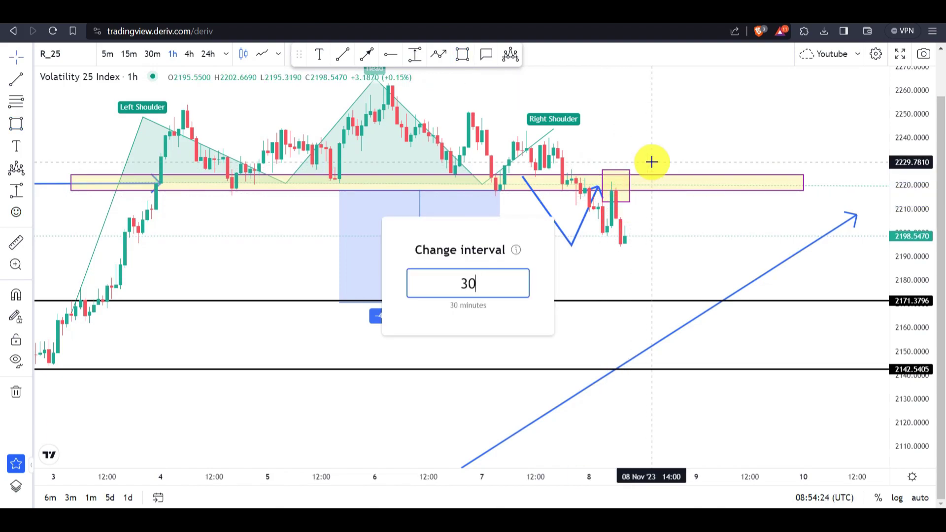
key(Return)
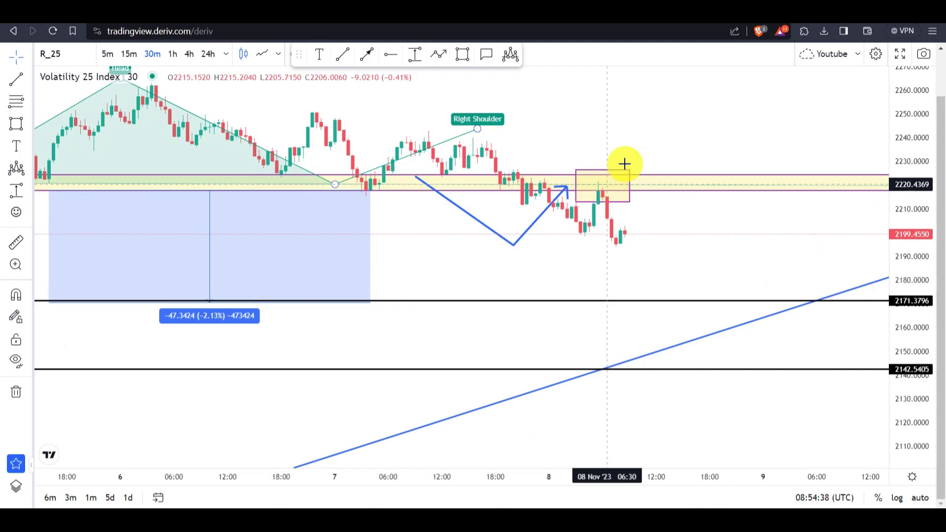
text(15)
key(Return)
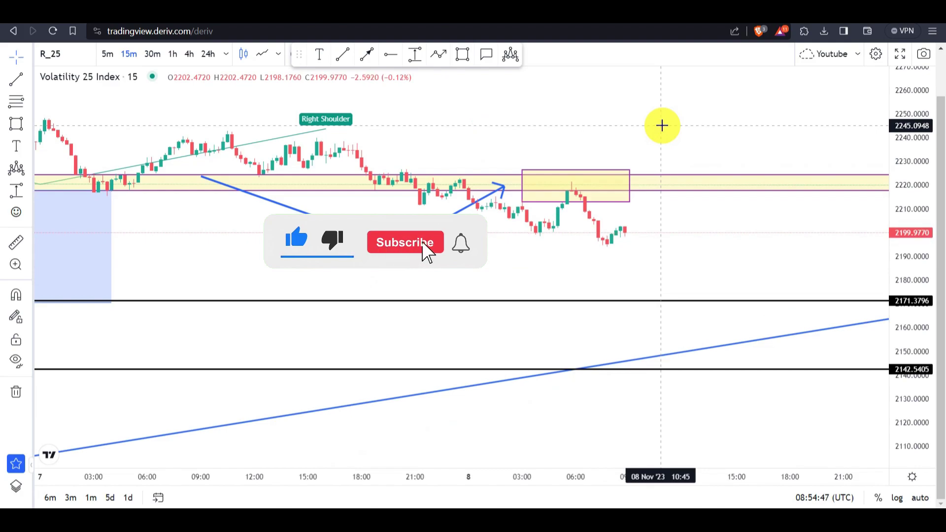
drag(380, 474, 539, 487)
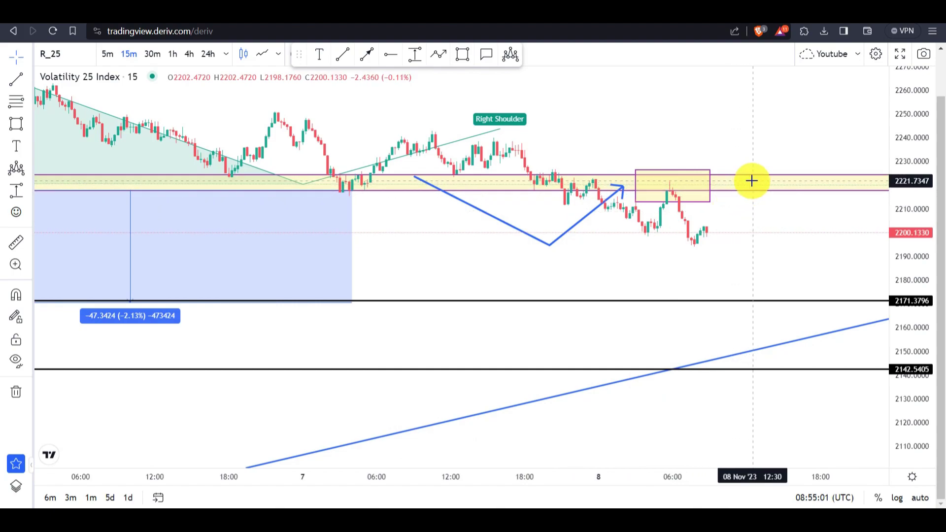
drag(470, 474, 729, 371)
drag(908, 264, 894, 141)
drag(786, 169, 781, 223)
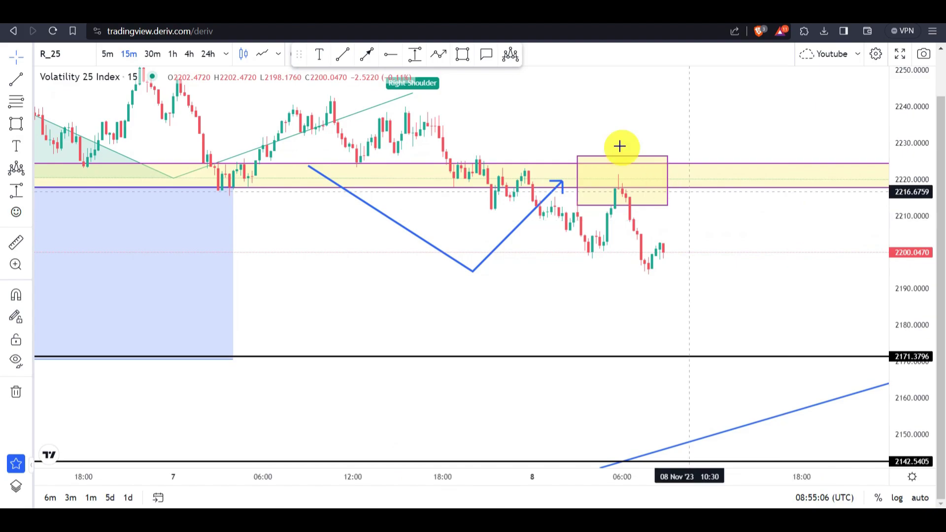
Draw an arrow from about 2227 on 8 Nov 13:15 pointing to the retest high inside the small rectangle
click(373, 56)
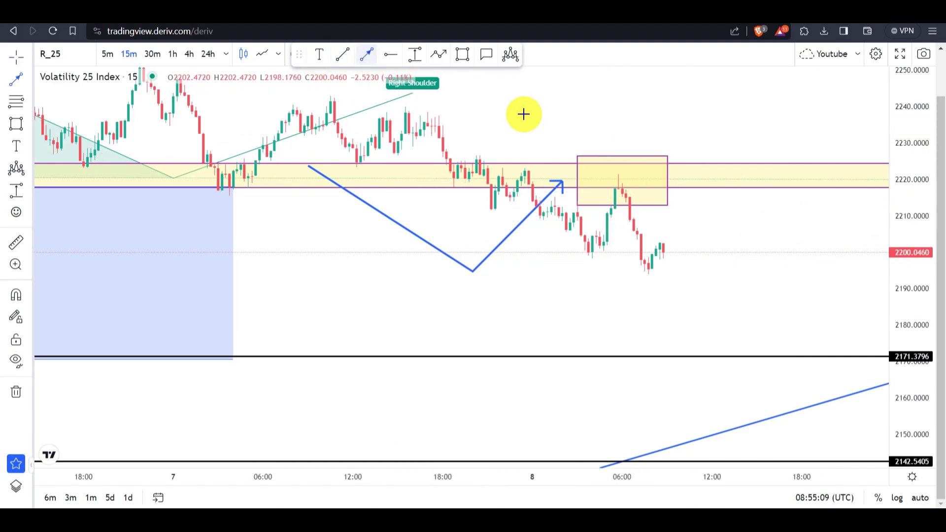
click(730, 153)
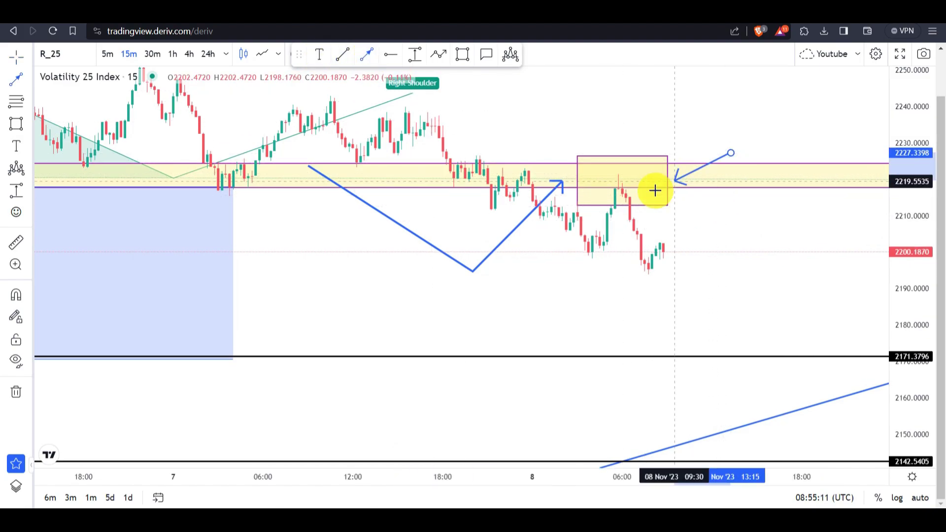
click(630, 190)
click(684, 138)
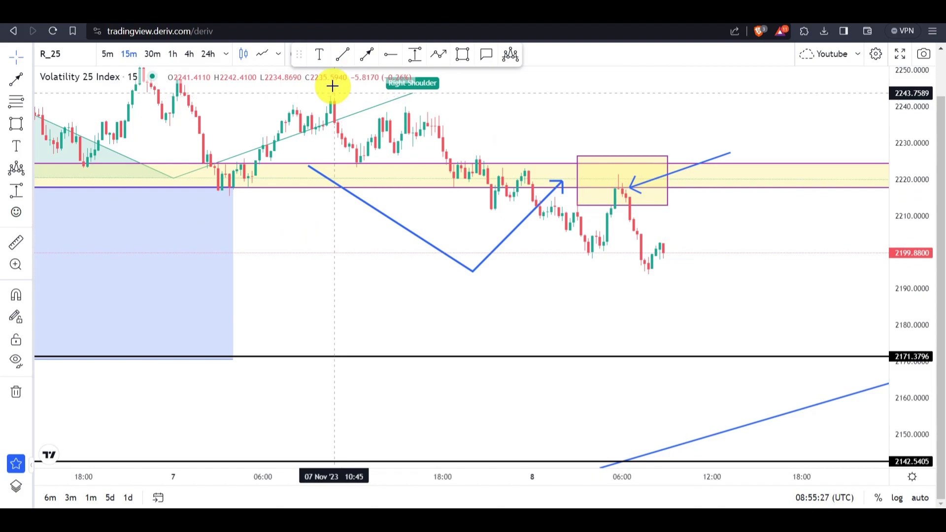
Draw a horizontal ray from the 8 Nov swing low at about 2200 and place the text label BOS just below its start
click(389, 55)
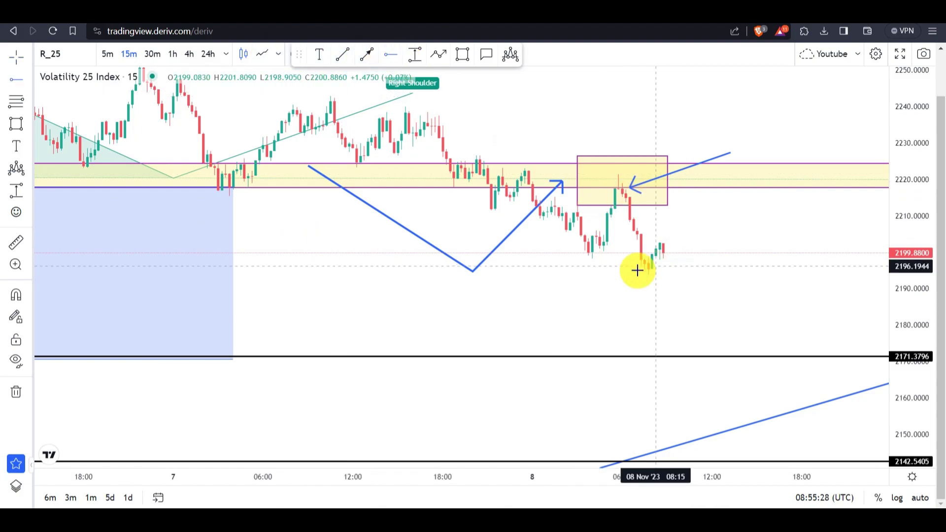
click(573, 252)
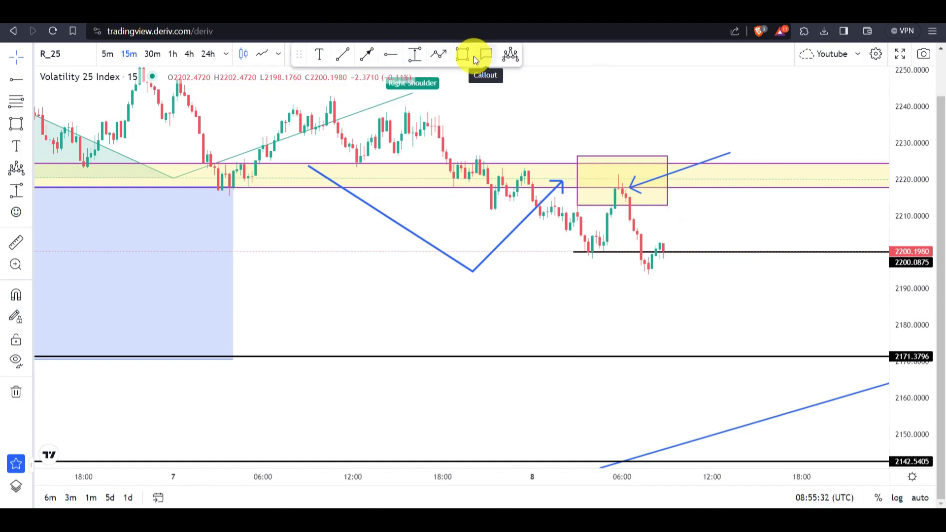
click(318, 56)
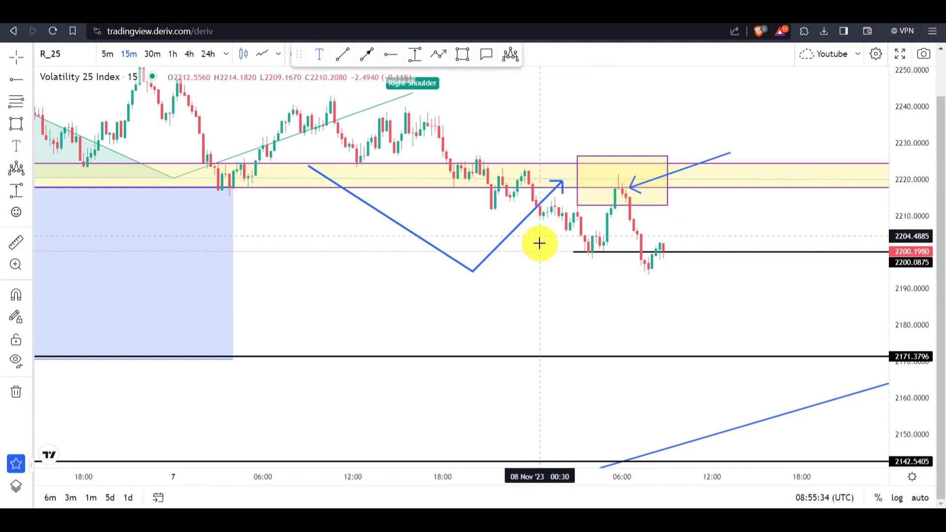
click(561, 259)
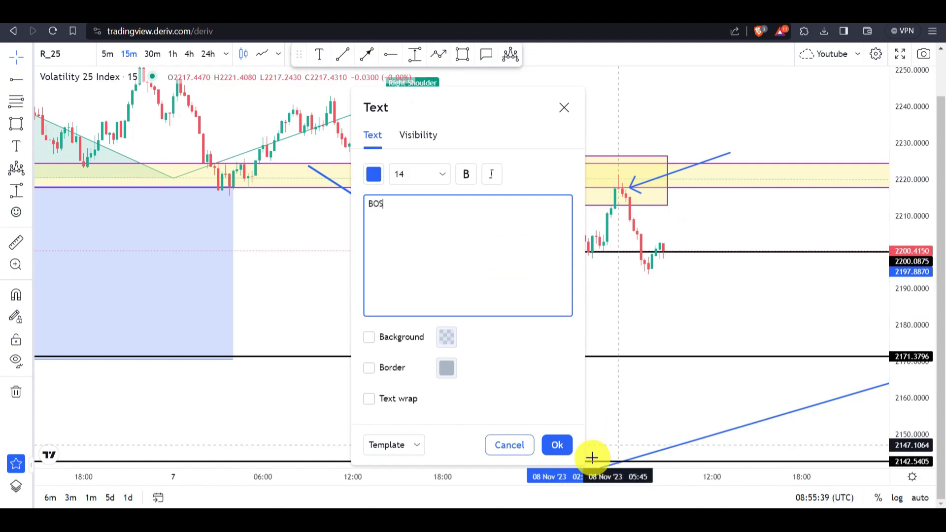
click(558, 445)
drag(584, 261, 584, 265)
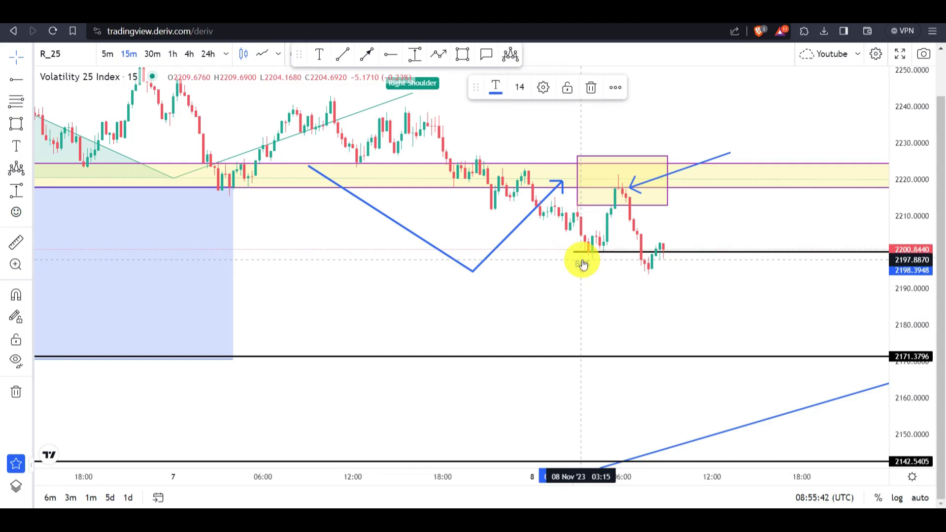
click(640, 298)
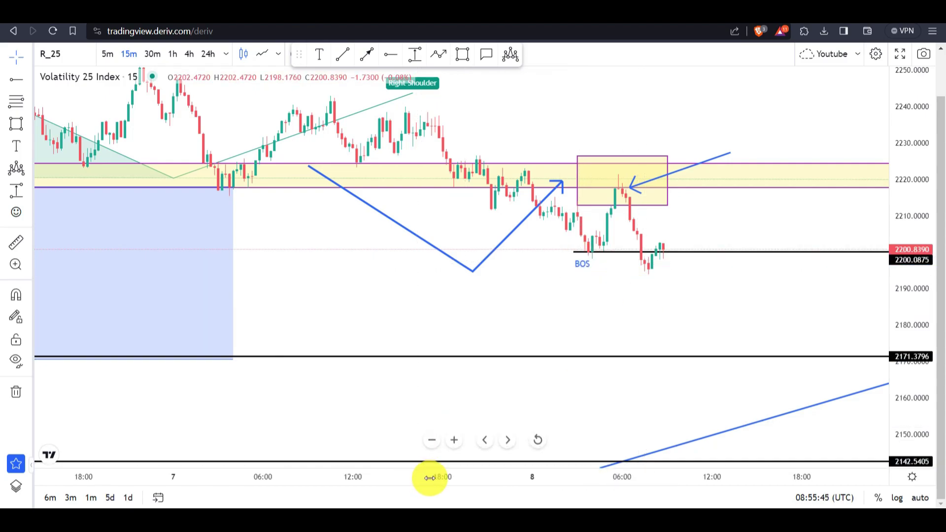
Delete the thin rectangle between about 2245 and 2247 on the descending zigzag sketch
drag(430, 478, 563, 481)
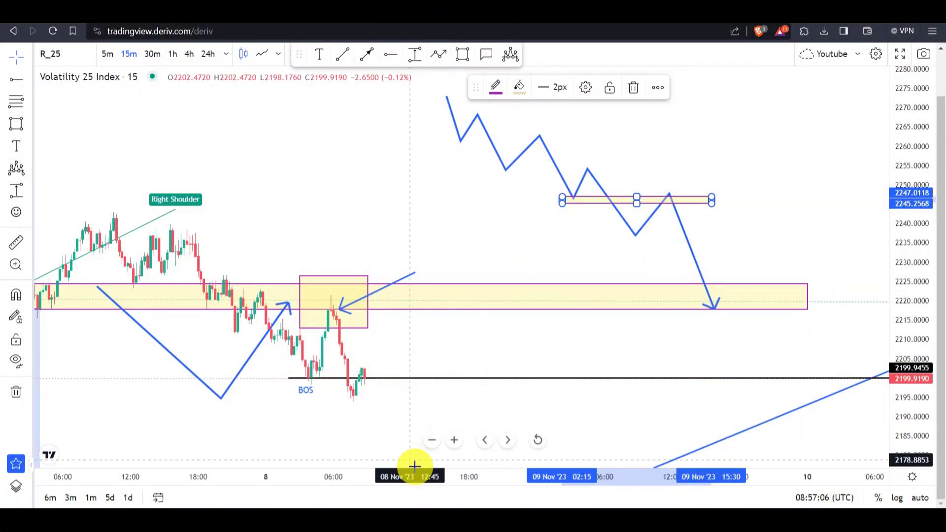
drag(427, 478, 573, 478)
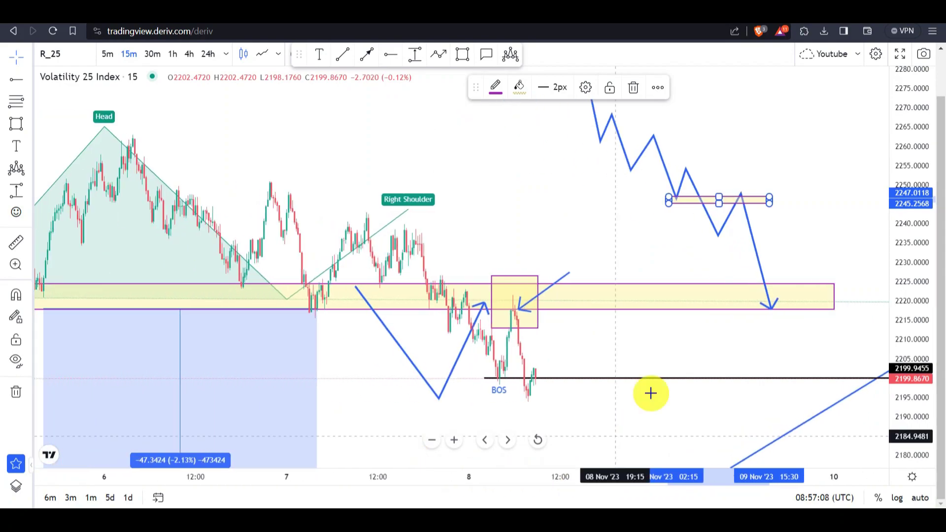
click(661, 363)
click(670, 182)
click(467, 186)
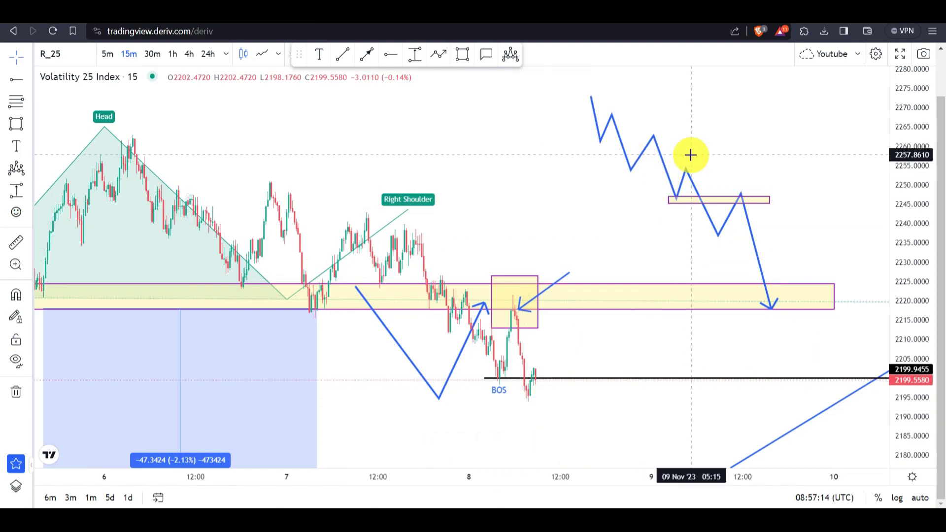
click(721, 196)
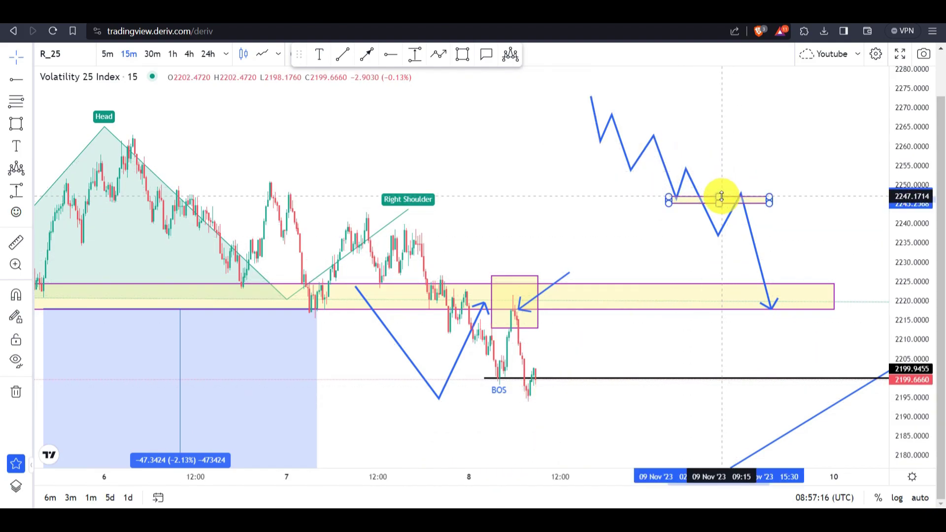
key(Delete)
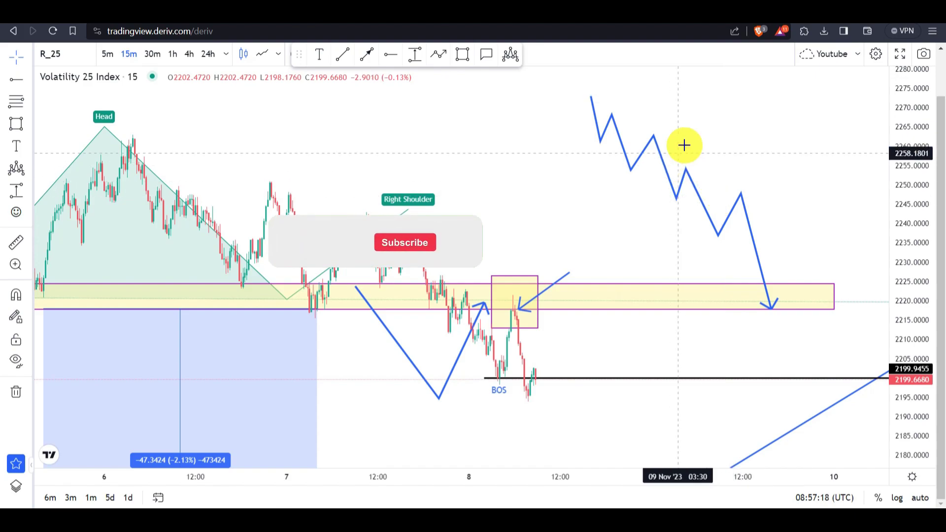
Draw rectangles at the zigzag's last low, about 2235 to 2238, and at its previous low, about 2247 to 2249, both extending to 10 Nov
click(463, 54)
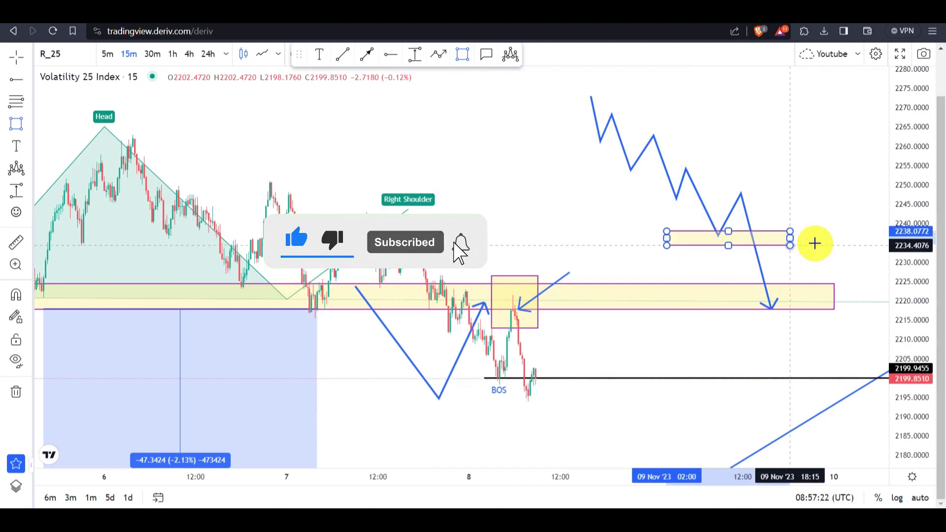
click(848, 243)
click(809, 220)
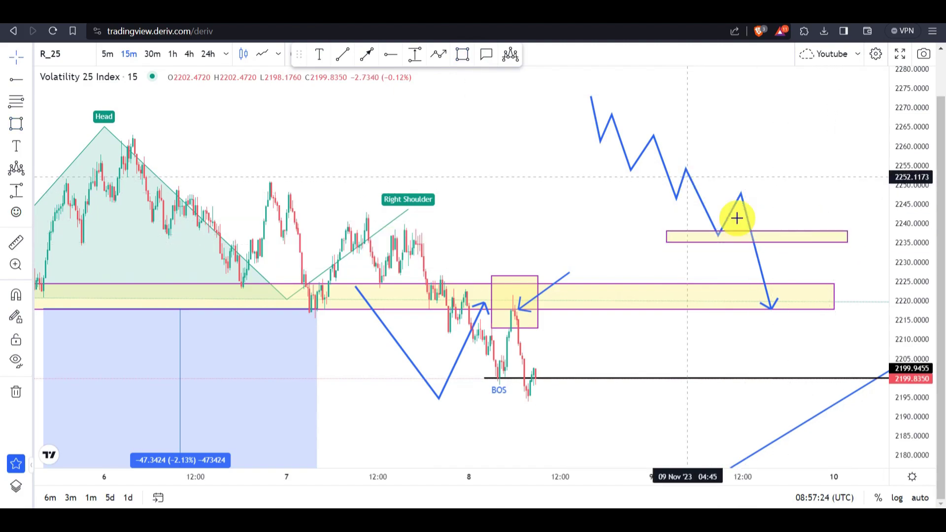
click(459, 55)
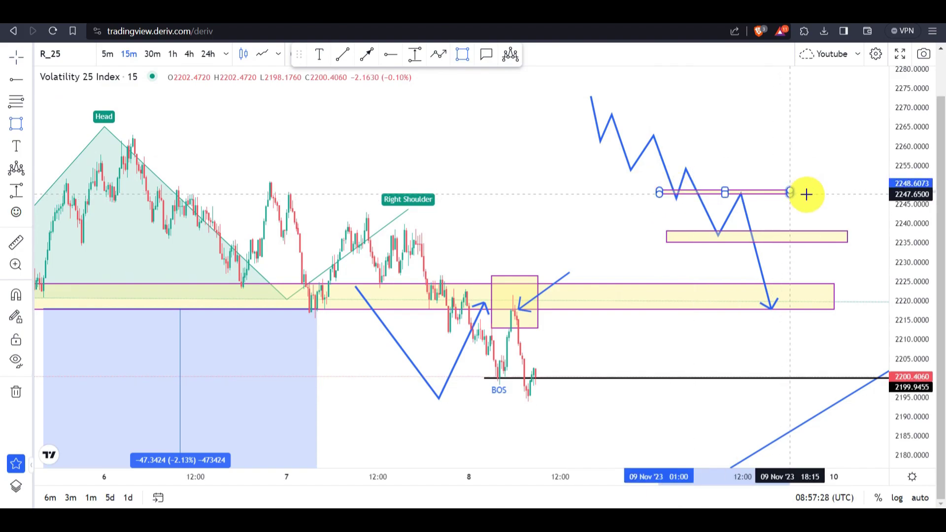
click(866, 197)
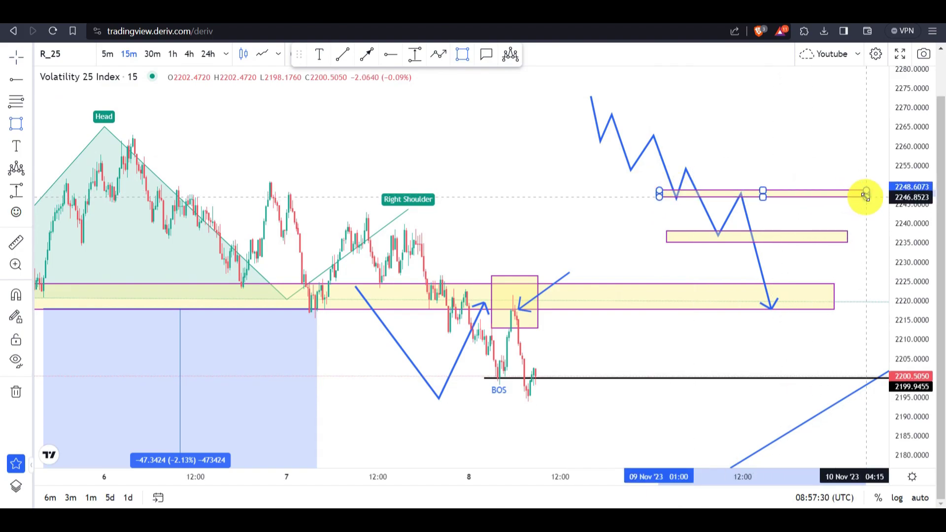
Draw a short upward arrow on 9 Nov from the upper yellow rectangle at about 2248 to about 2255
click(365, 55)
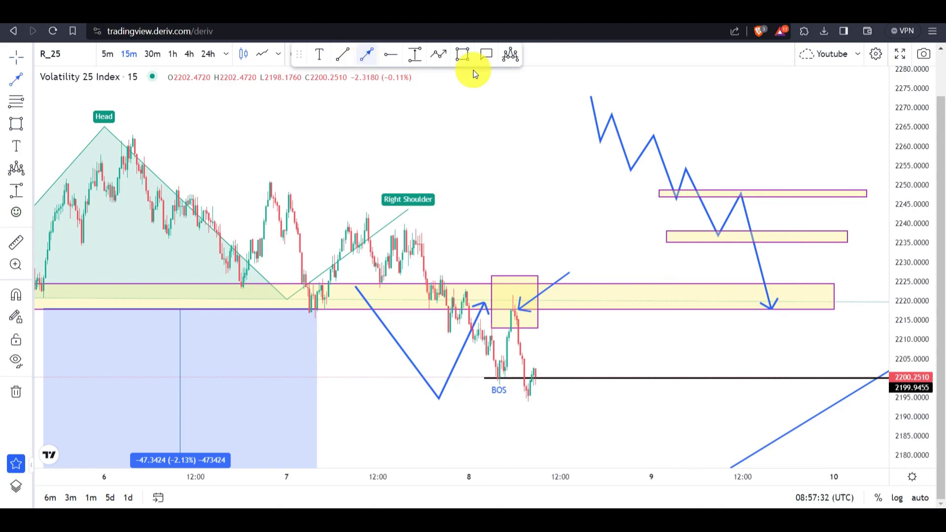
click(790, 191)
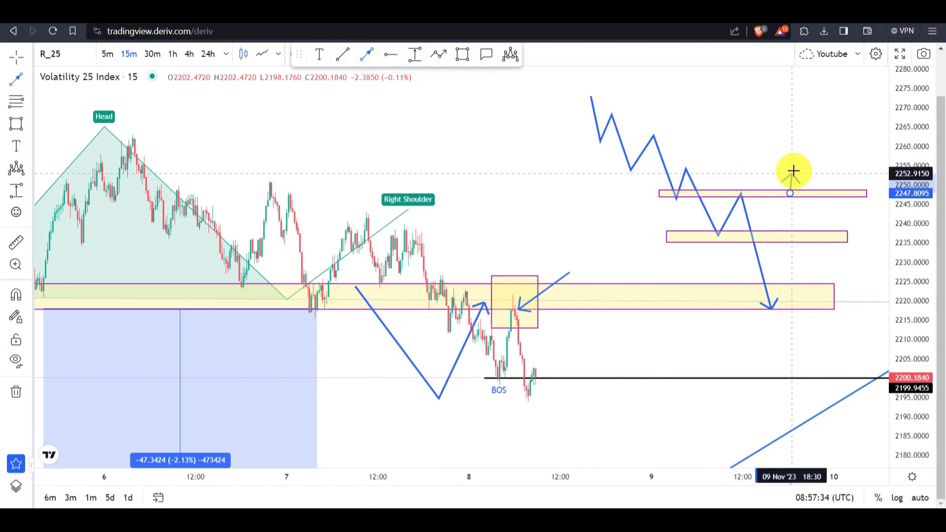
click(795, 167)
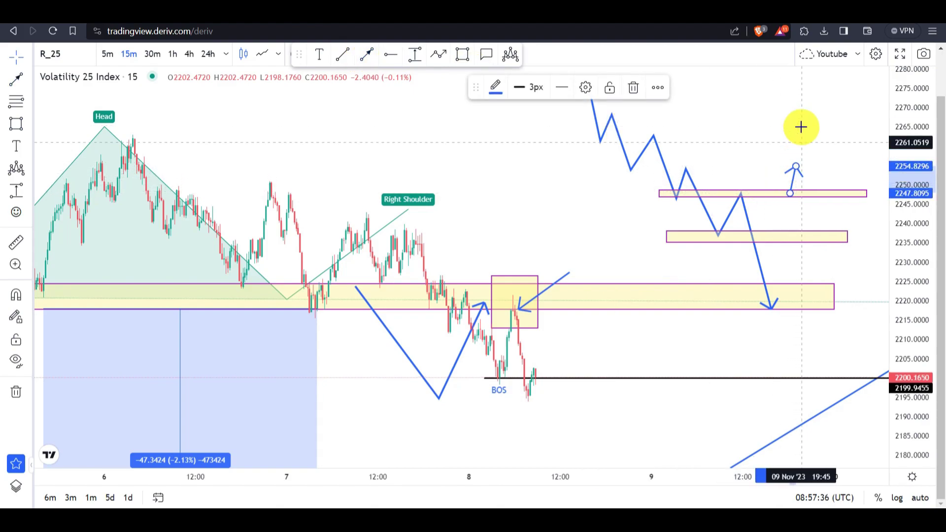
click(699, 166)
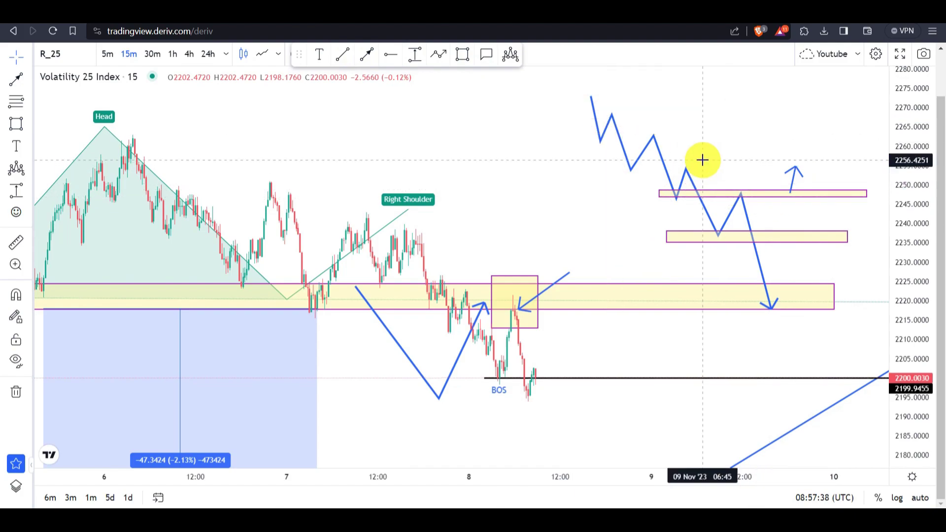
Draw a path from that arrow's tip down to about 2248 and up to about 2275 on 10 Nov
click(439, 55)
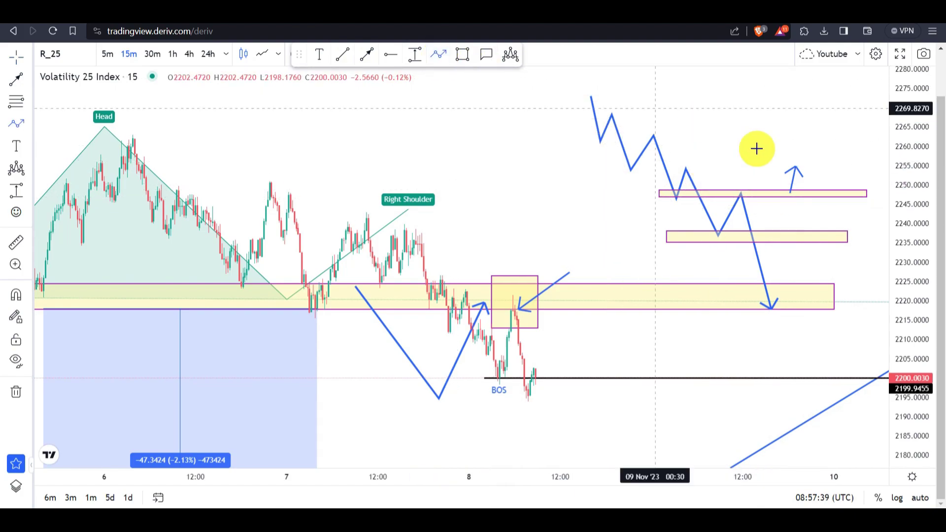
click(795, 166)
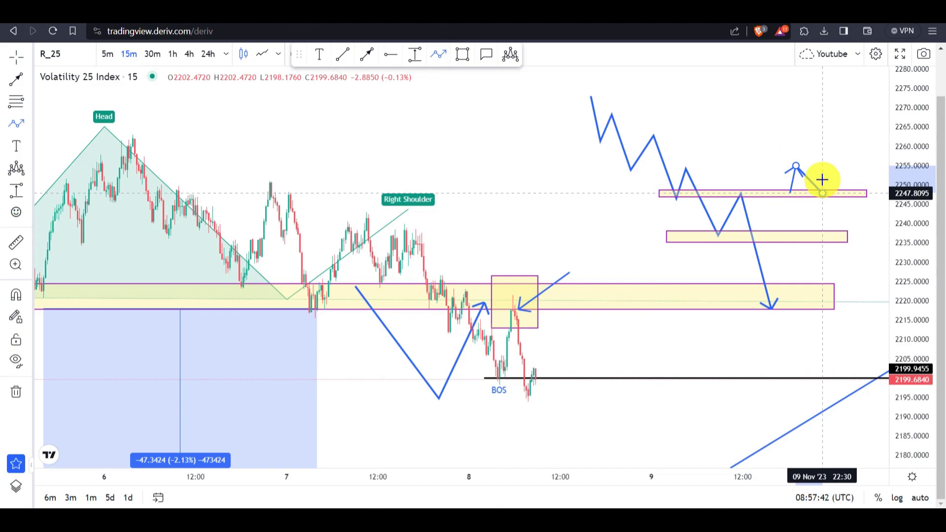
click(823, 180)
double_click(848, 88)
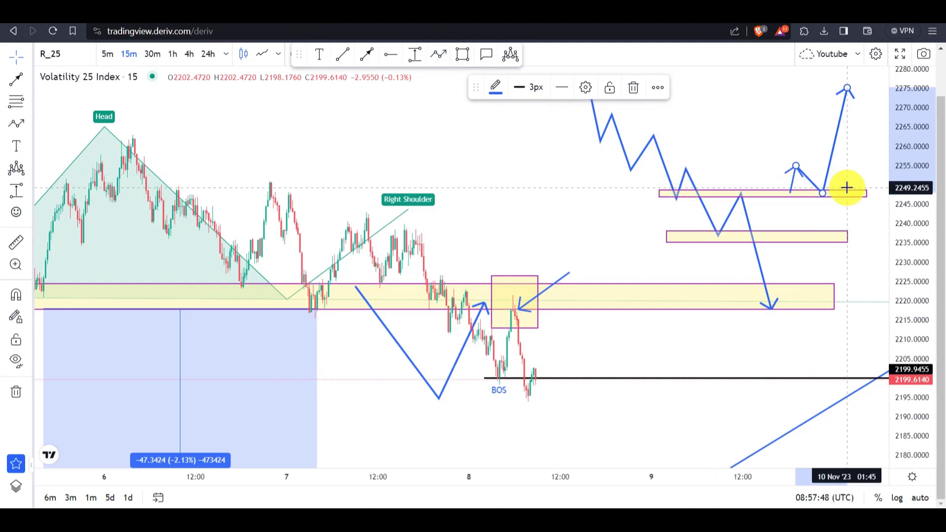
Reshape the retest rectangle into a thin zone from about 2211 to 2213, spanning 7 Nov 19:30 to 8 Nov 12:30
drag(641, 311, 704, 283)
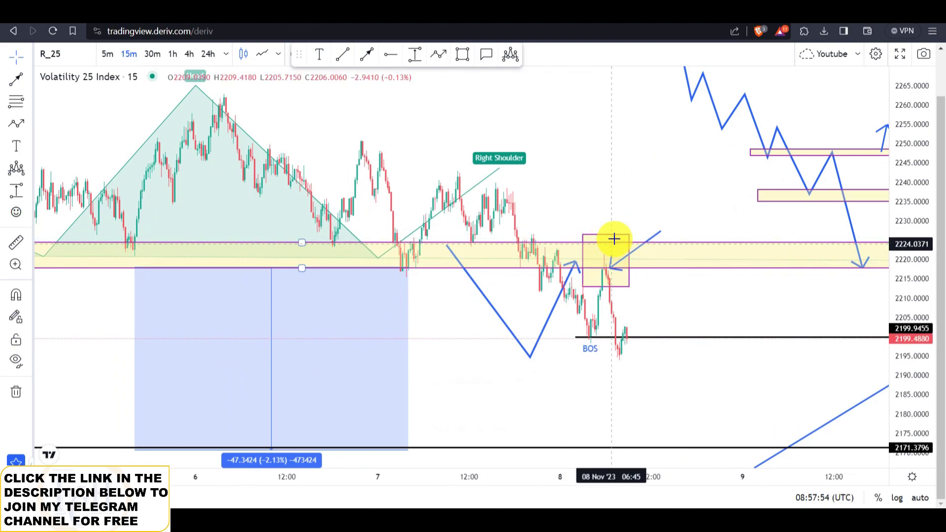
drag(583, 236, 526, 294)
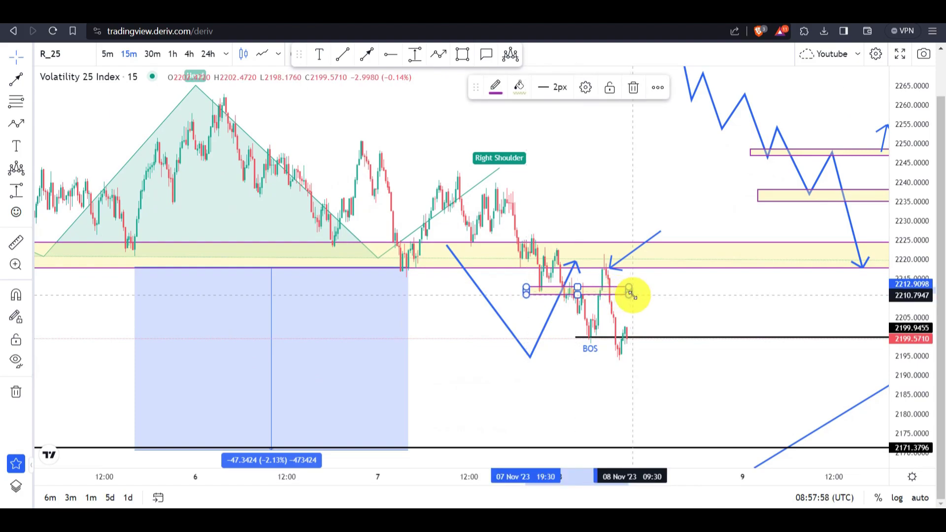
drag(631, 294, 647, 294)
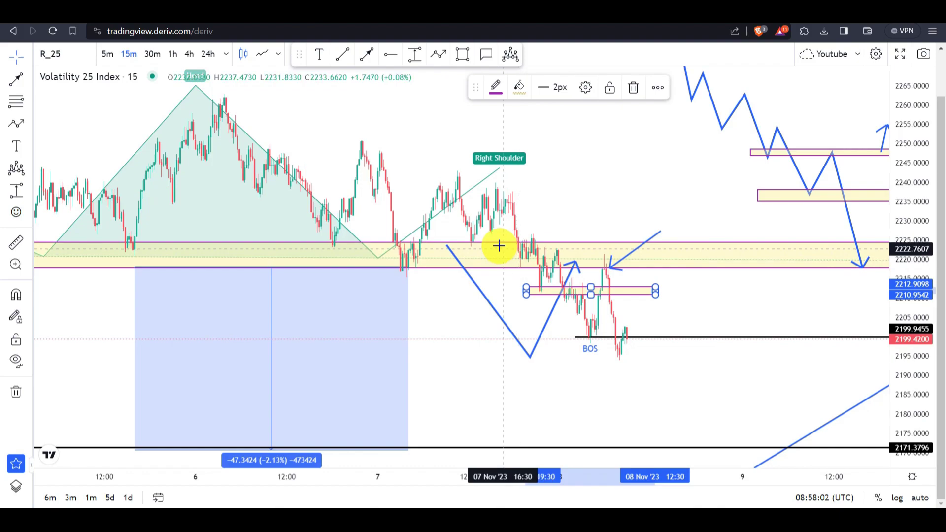
Draw a downward arrow from about 2232 on 7 Nov to about 2219 inside the neckline zone on 8 Nov
click(367, 53)
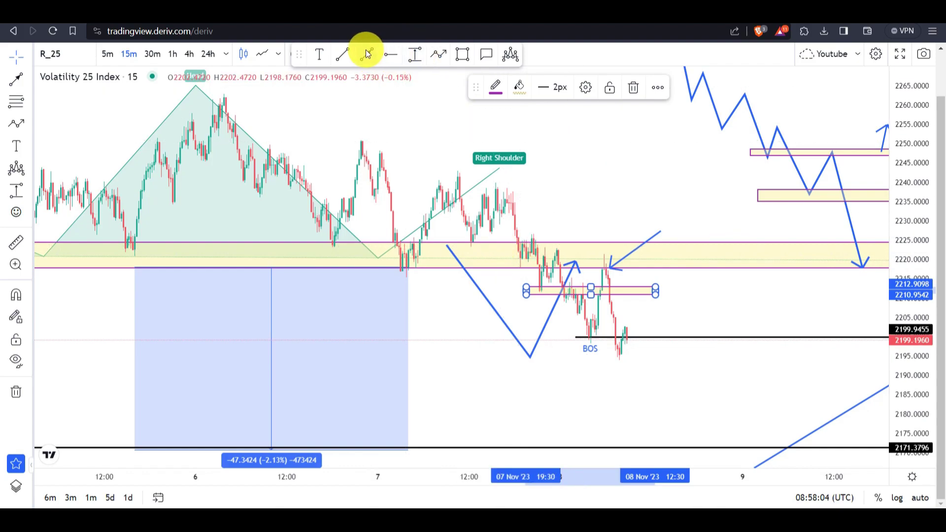
click(522, 215)
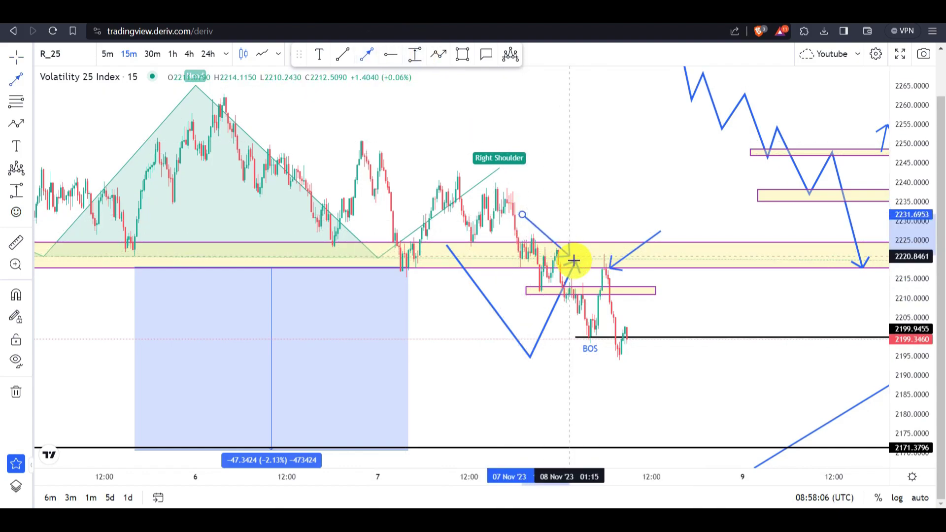
click(577, 263)
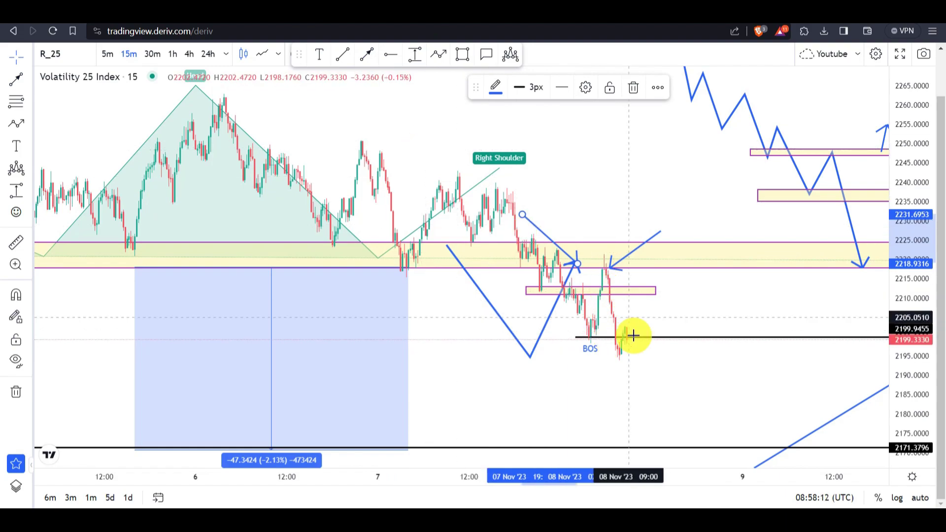
Move the thin rectangle down onto the BOS line, covering about 2199 to 2201
drag(609, 292, 646, 337)
click(630, 359)
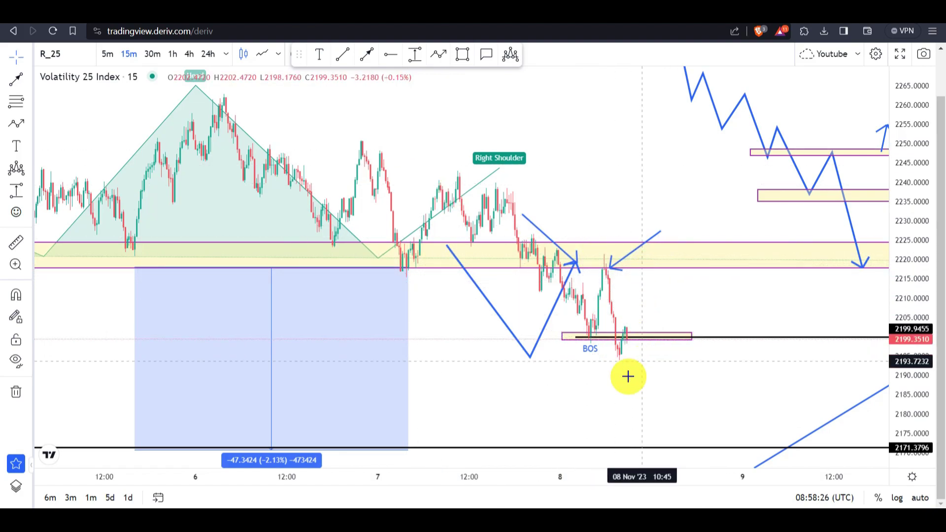
Draw two short rising trend lines around the latest candles, from about 2194 to 2200 below and about 2198 to 2204 above
drag(538, 482, 461, 476)
click(344, 55)
click(496, 360)
click(537, 338)
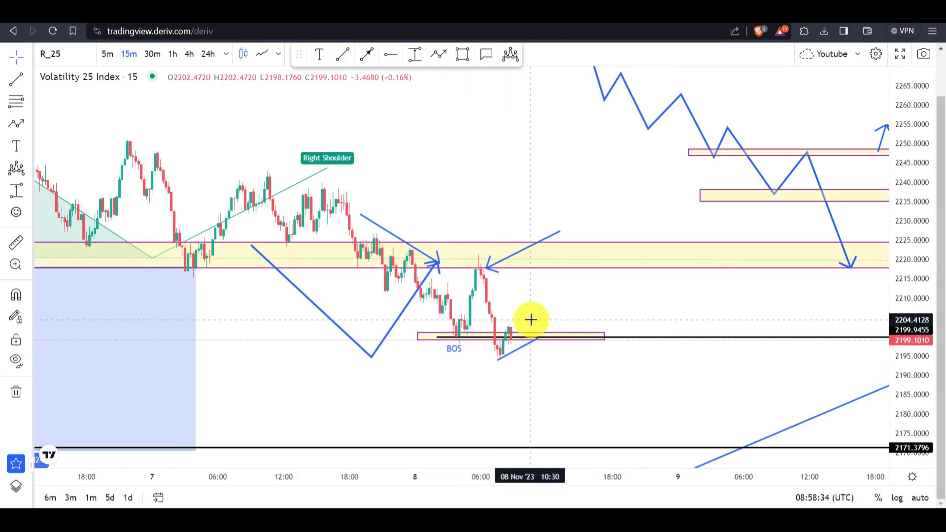
click(344, 54)
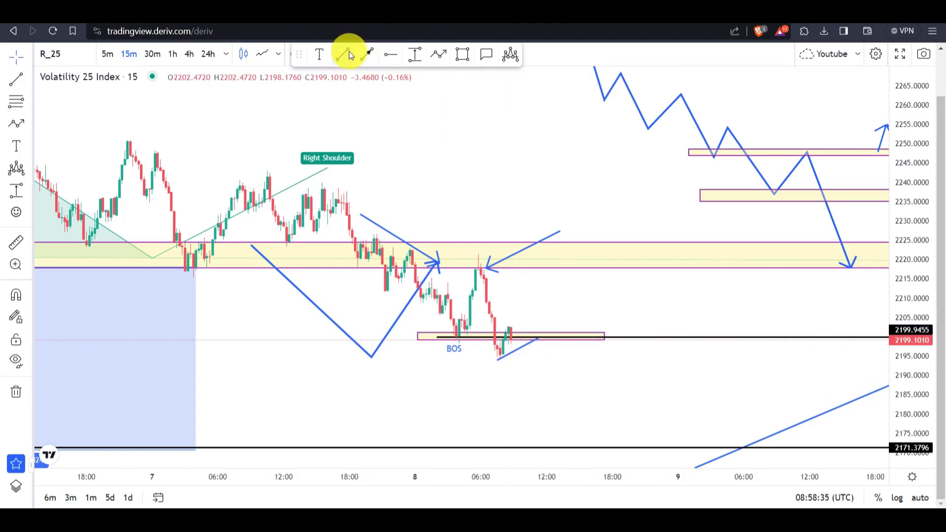
click(492, 343)
click(513, 324)
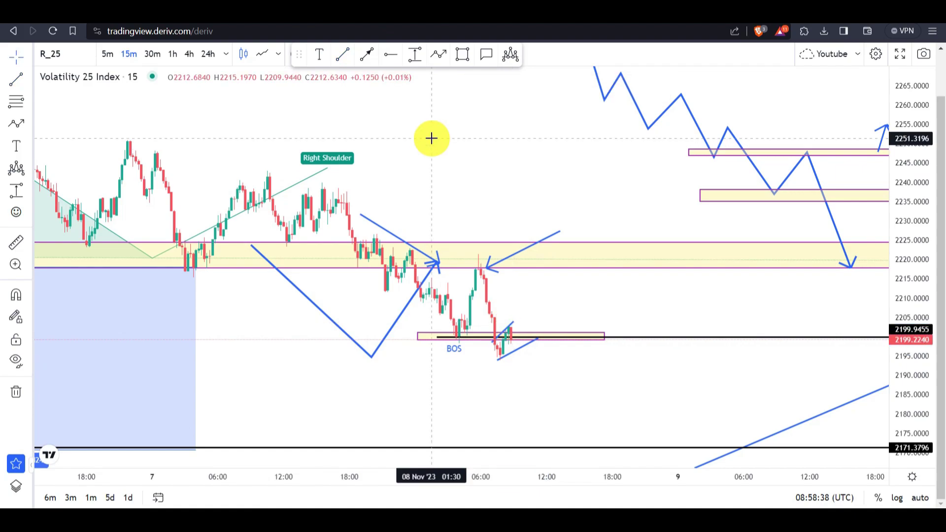
Switch the chart to the 30-minute timeframe
text(30)
key(Return)
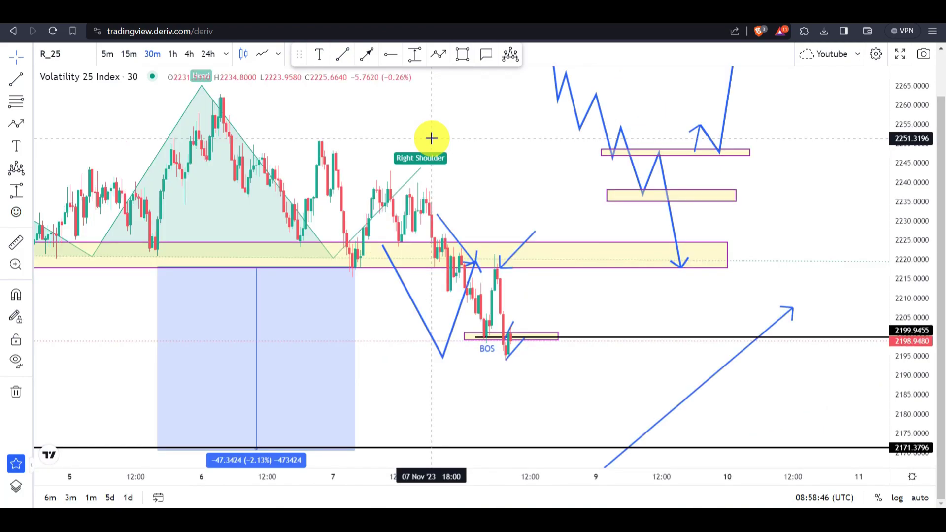
drag(387, 125, 563, 131)
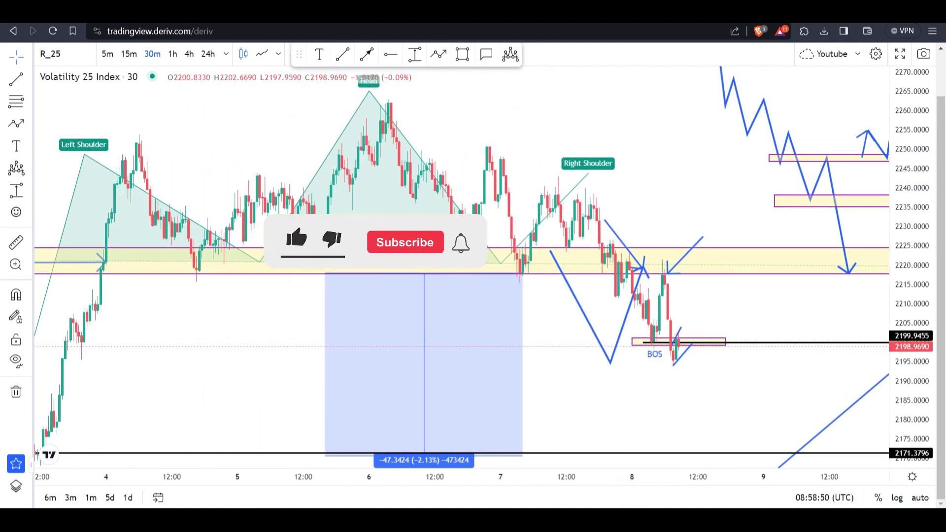
drag(912, 295, 912, 359)
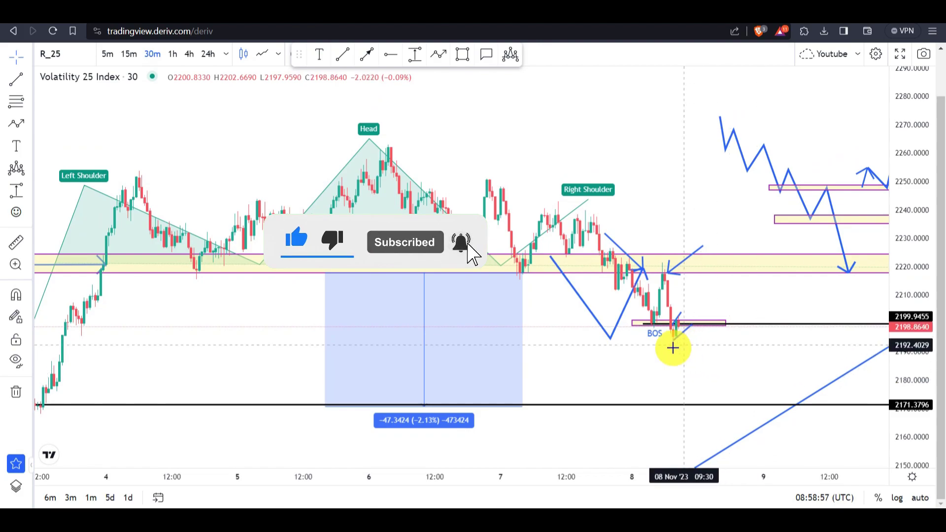
Adjust the upper short trend line to run from about 2197 at 8 Nov 06:30 to about 2207 at 10:00
click(688, 325)
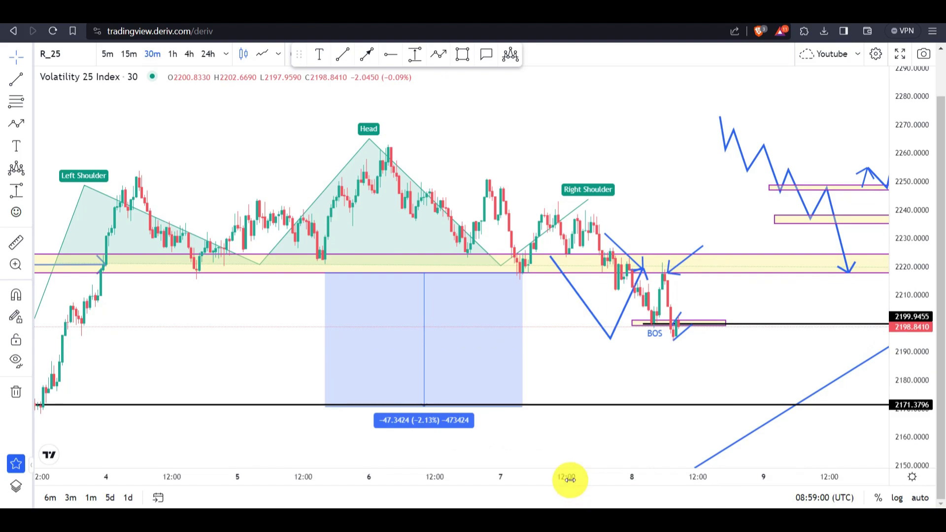
drag(527, 478, 718, 372)
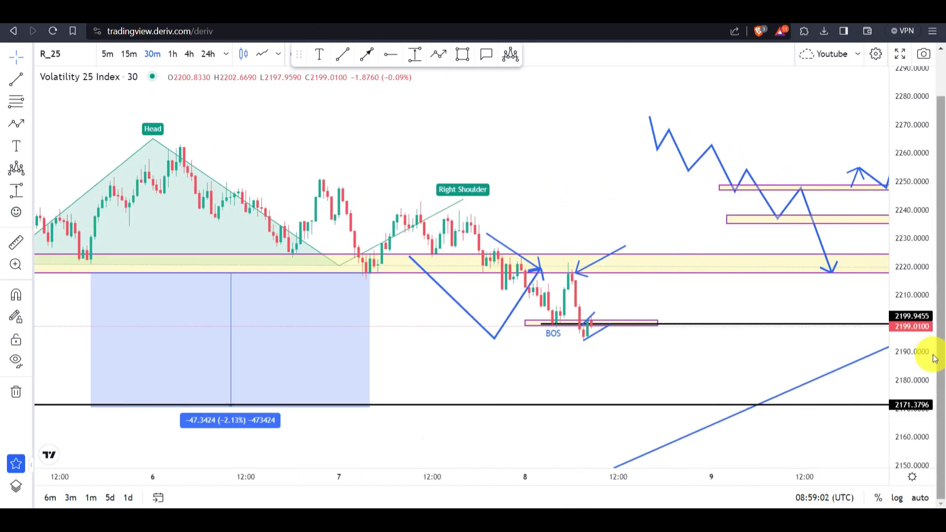
drag(922, 360, 919, 306)
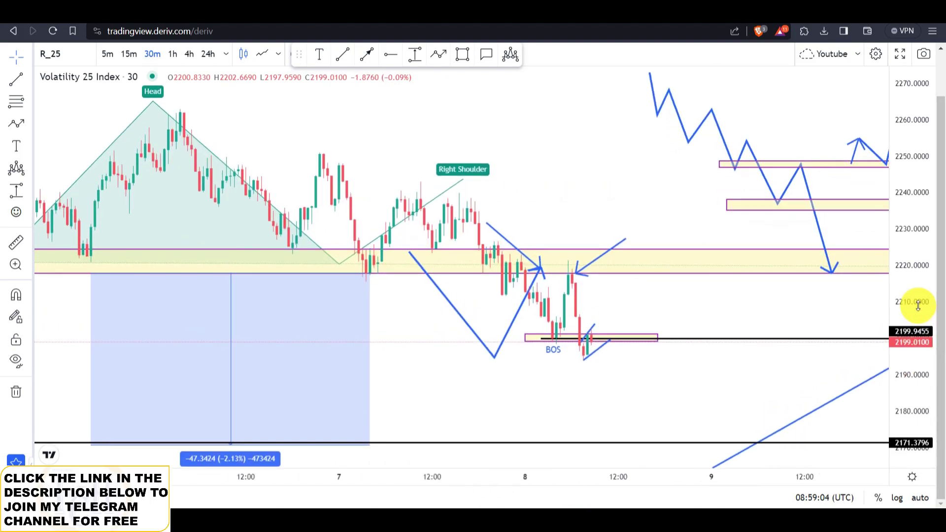
drag(591, 359, 610, 339)
click(578, 354)
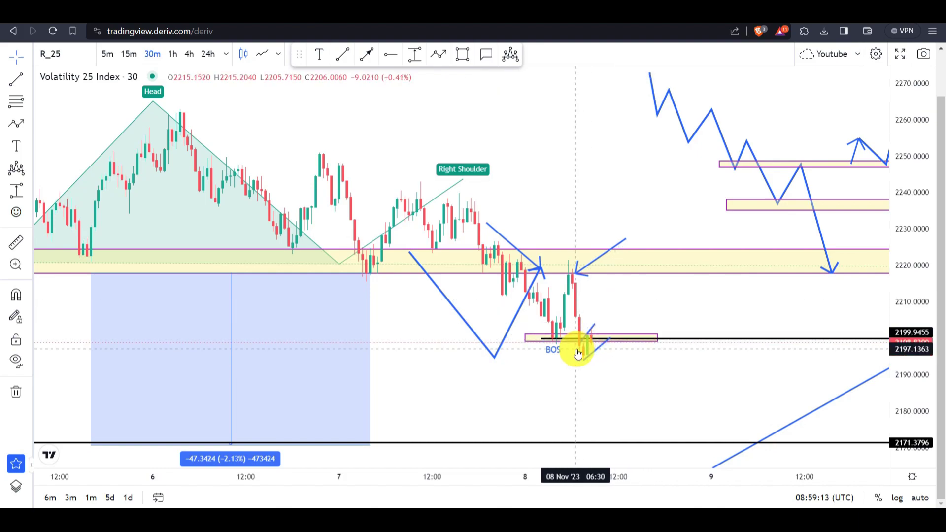
click(579, 349)
click(578, 350)
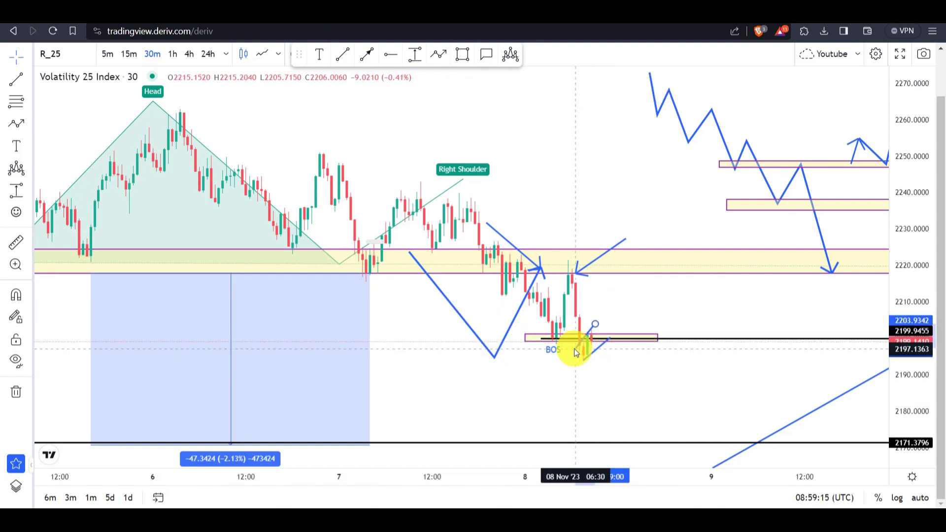
click(578, 351)
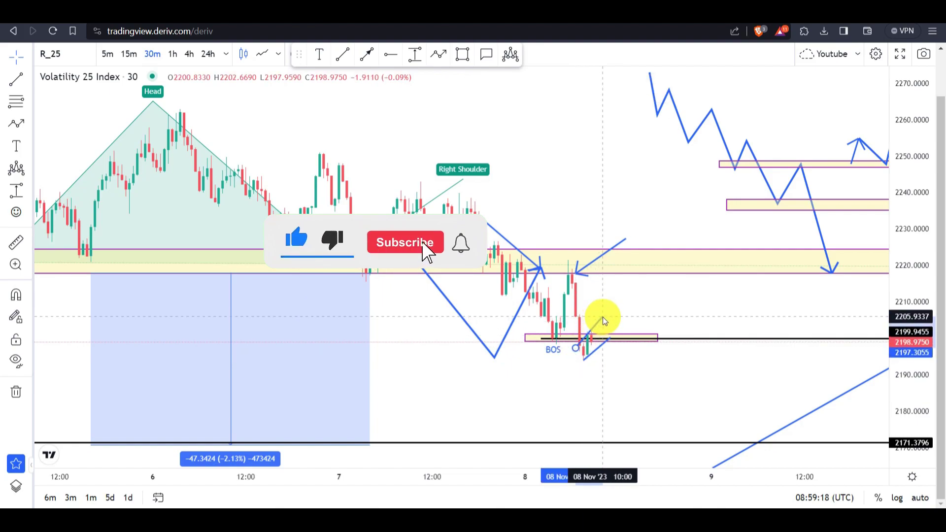
drag(602, 316, 602, 314)
click(635, 313)
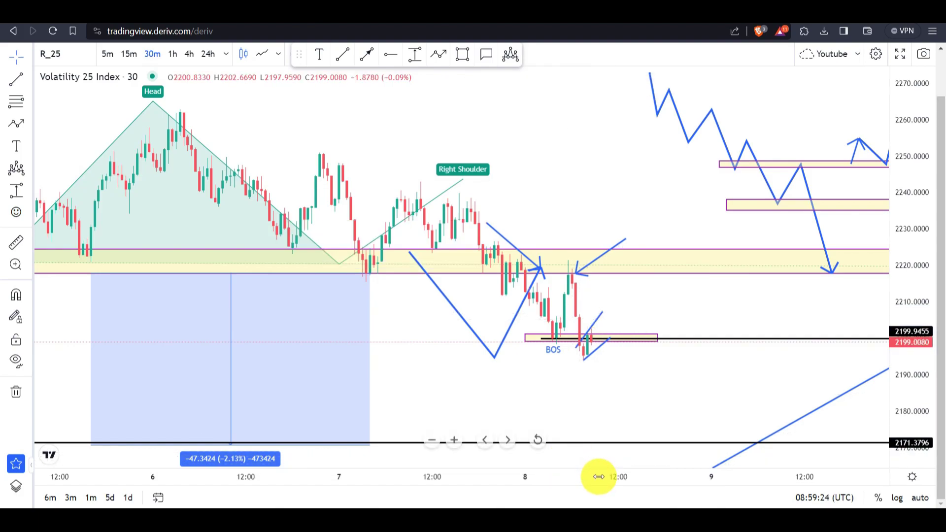
drag(473, 482, 620, 492)
drag(712, 406, 709, 377)
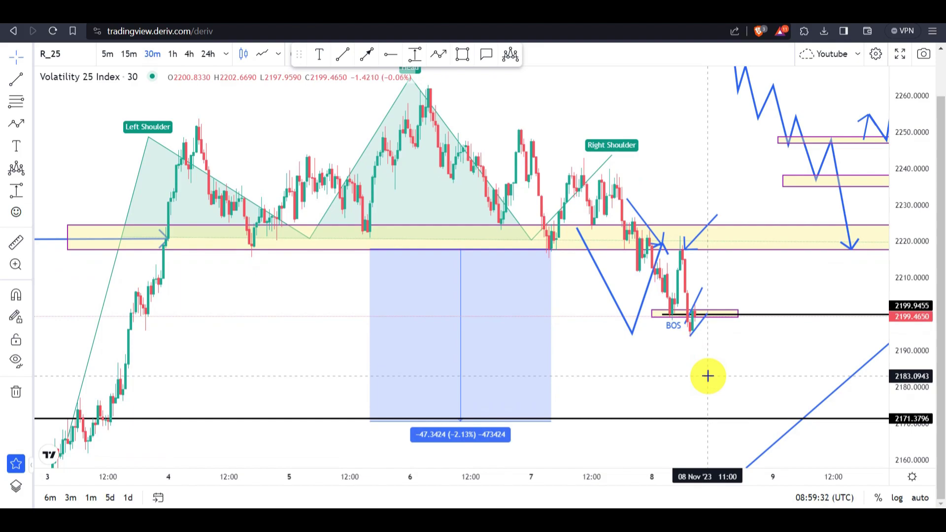
drag(605, 477, 472, 481)
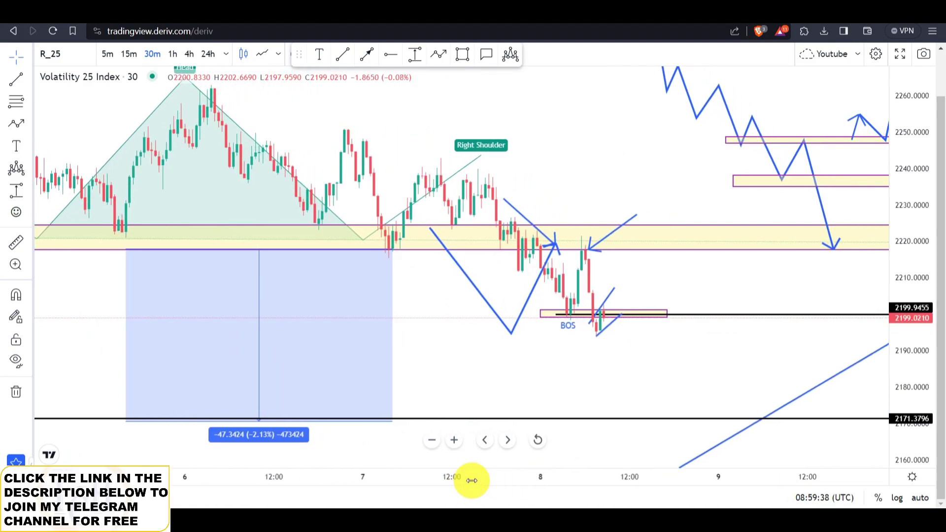